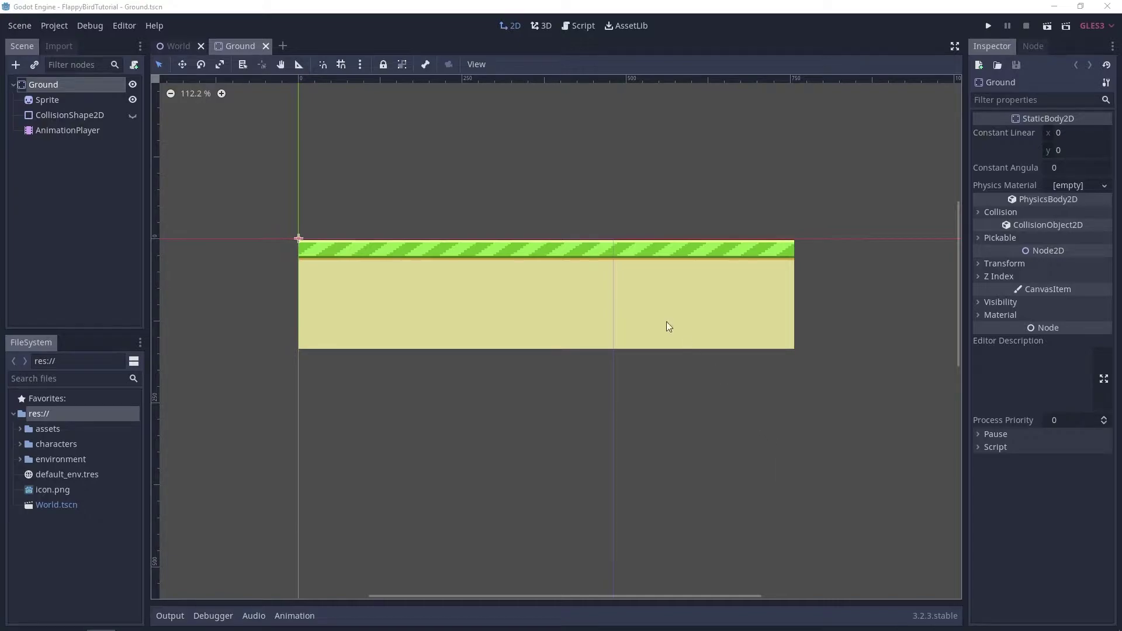
Step: Start a new empty scene whose root node is an Area2D, found by searching 'area2d'
click(283, 47)
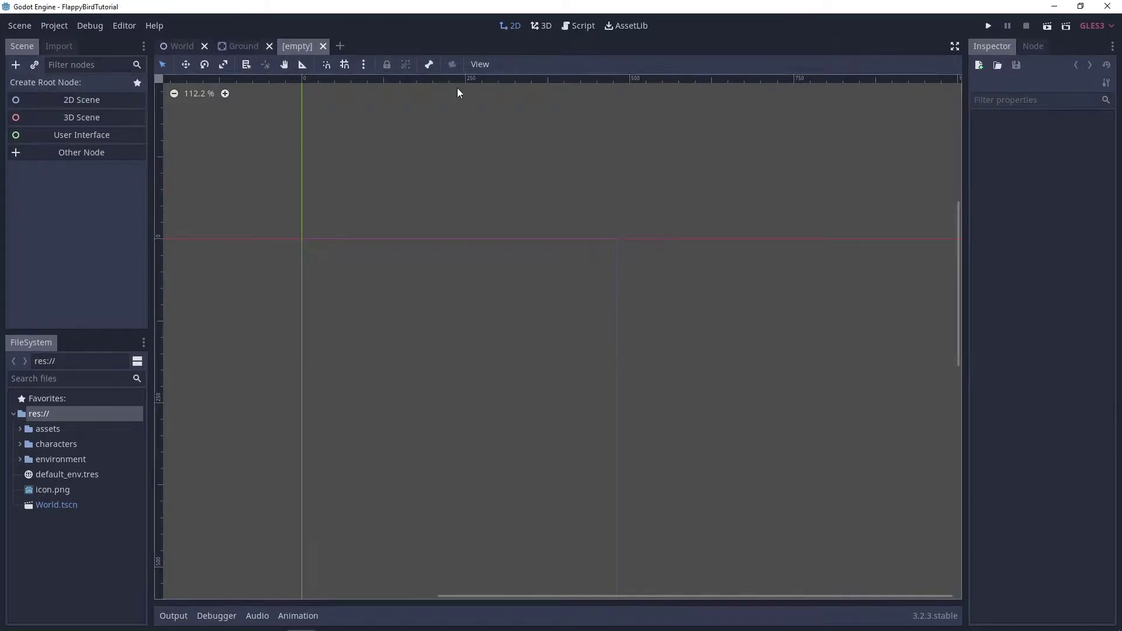
click(124, 156)
text(area2d)
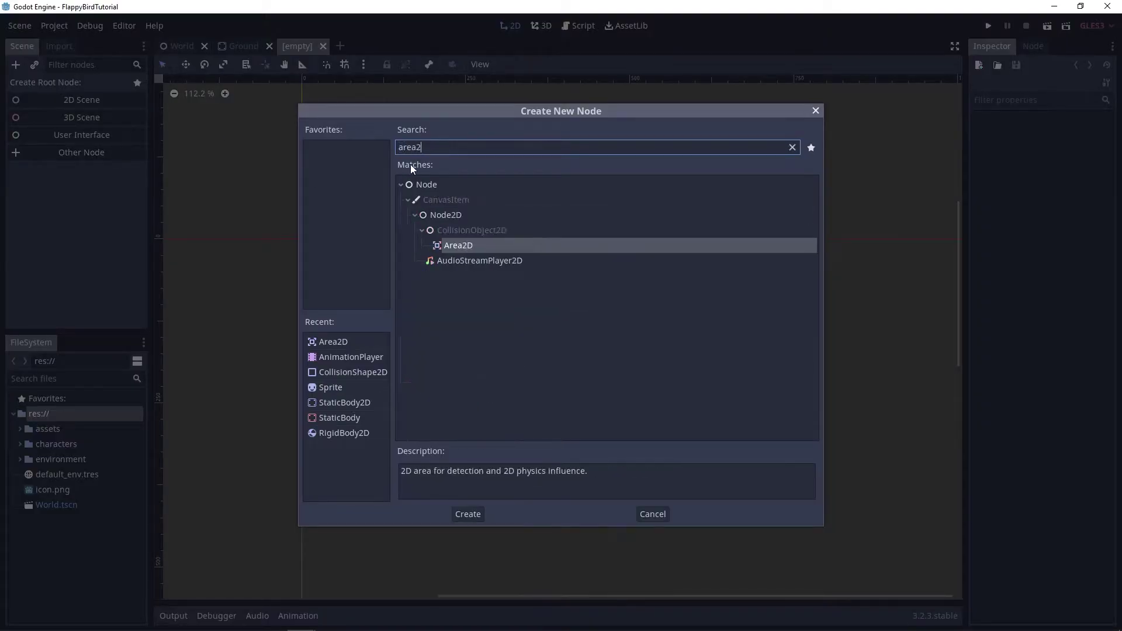
click(471, 515)
scroll(489, 355, left, 8)
scroll(488, 355, up, 4)
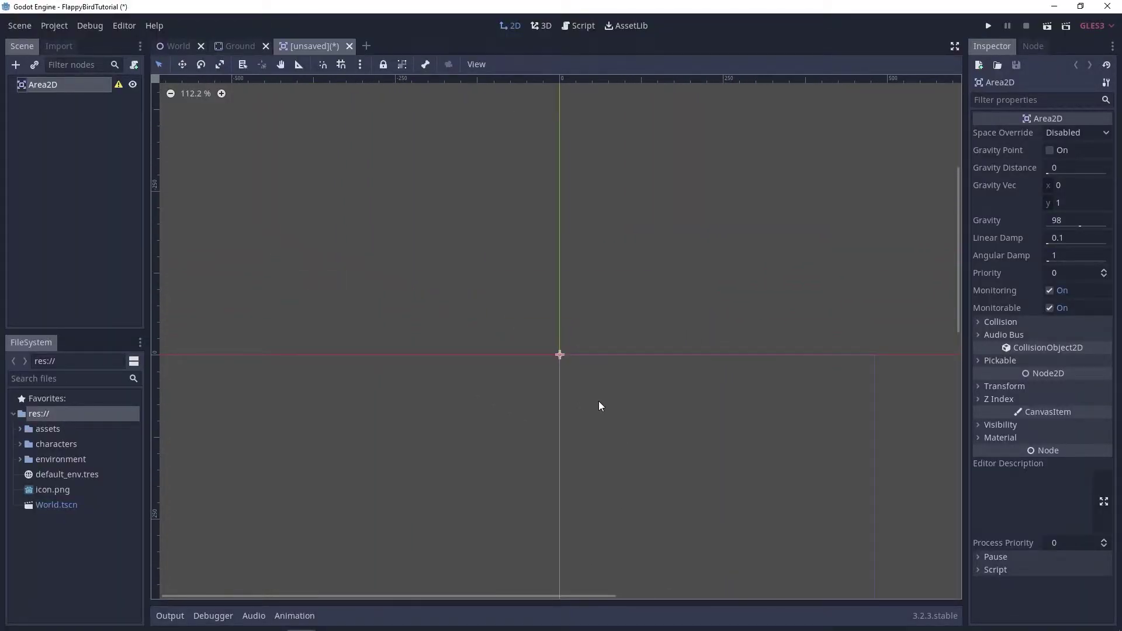
middle_drag(598, 401, 513, 391)
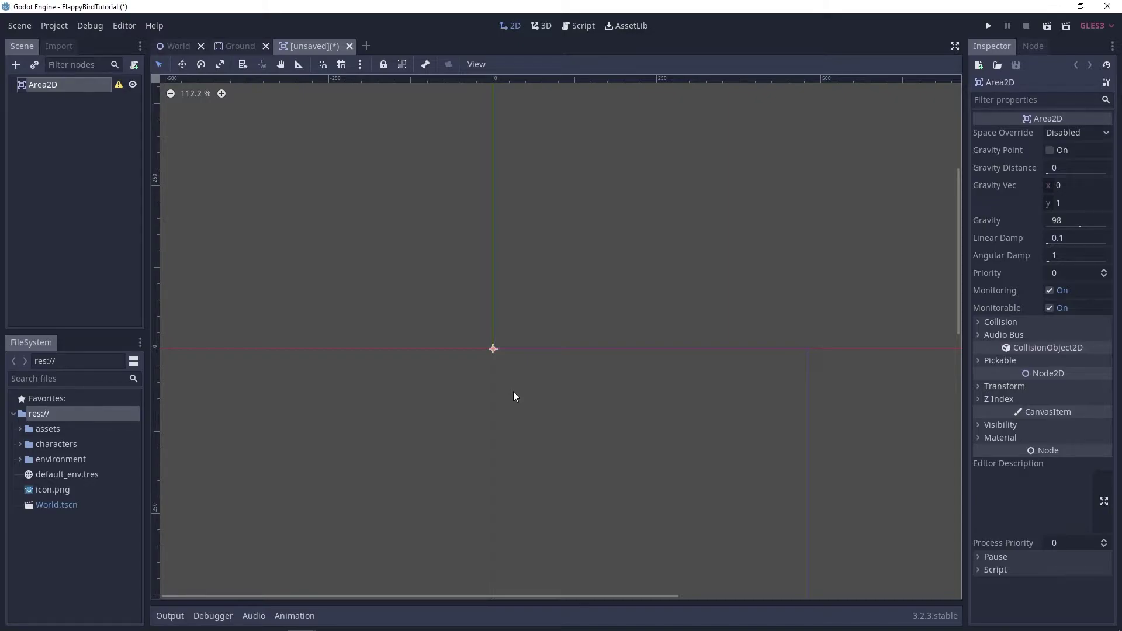
scroll(514, 397, up, 4)
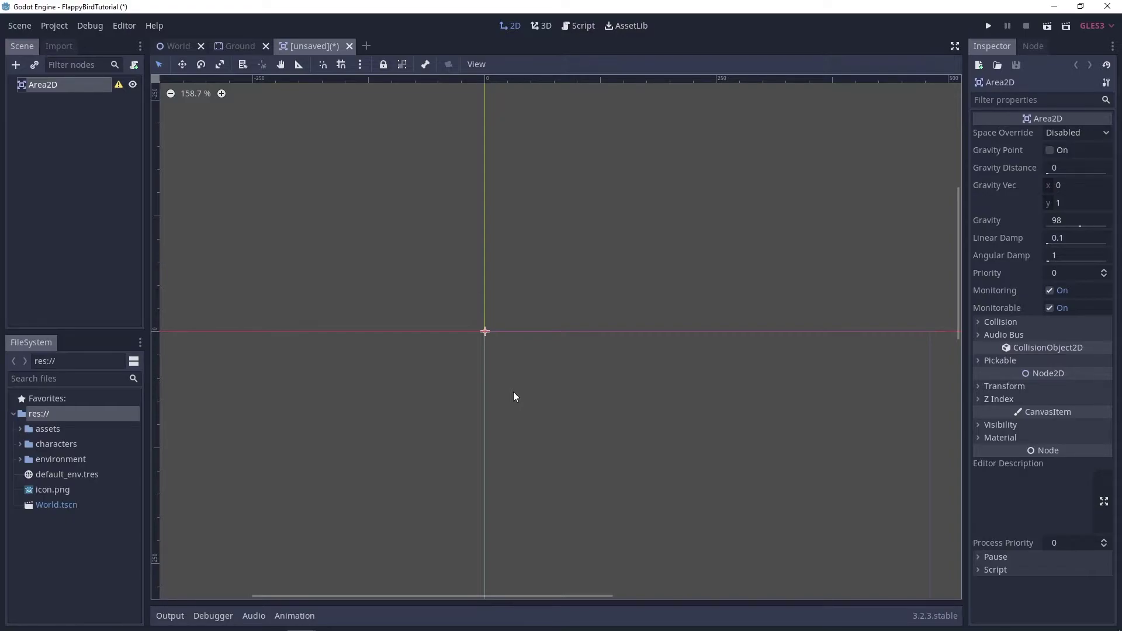
scroll(512, 386, up, 1)
middle_drag(524, 359, 549, 373)
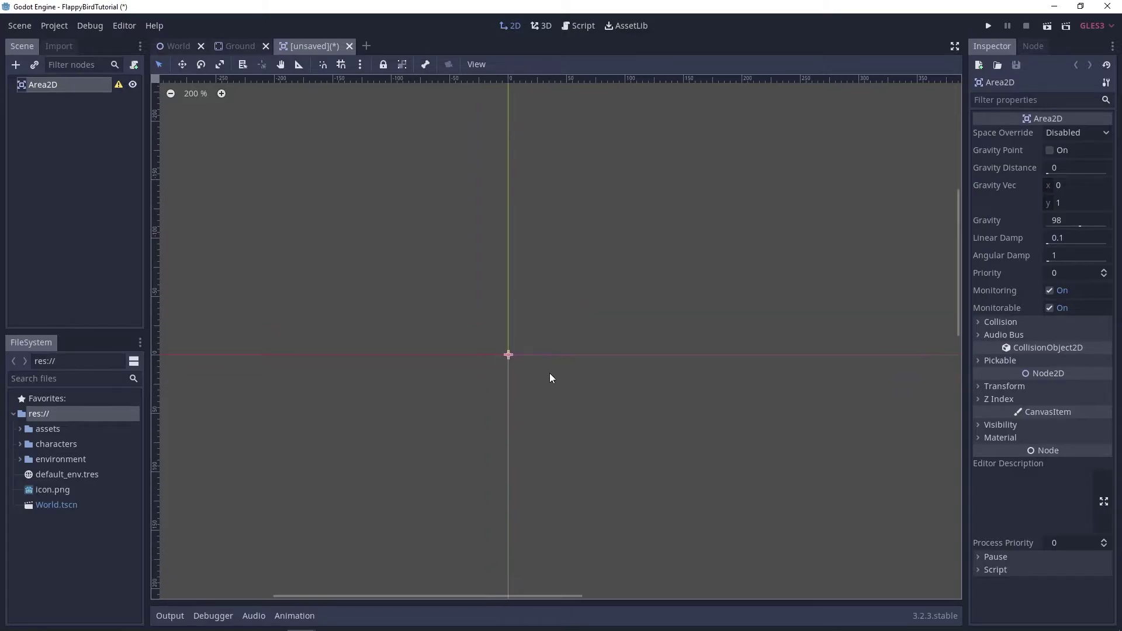
scroll(541, 375, down, 1)
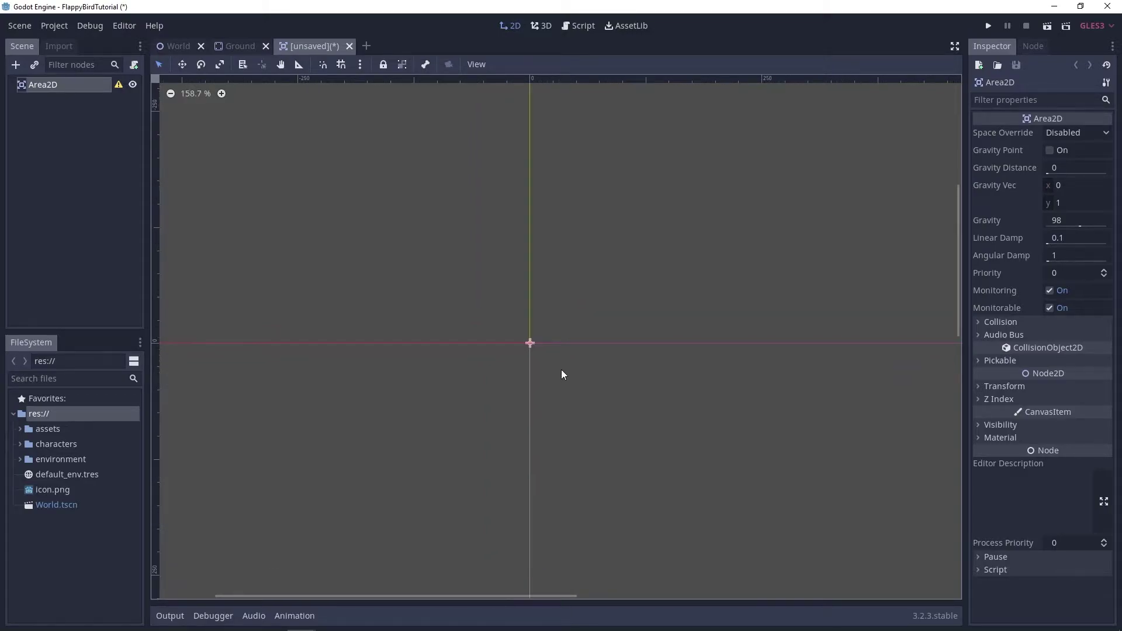
Step: Rename the Area2D root node to Pipe, correcting the 'Pipi' typo
double_click(72, 86)
text(P)
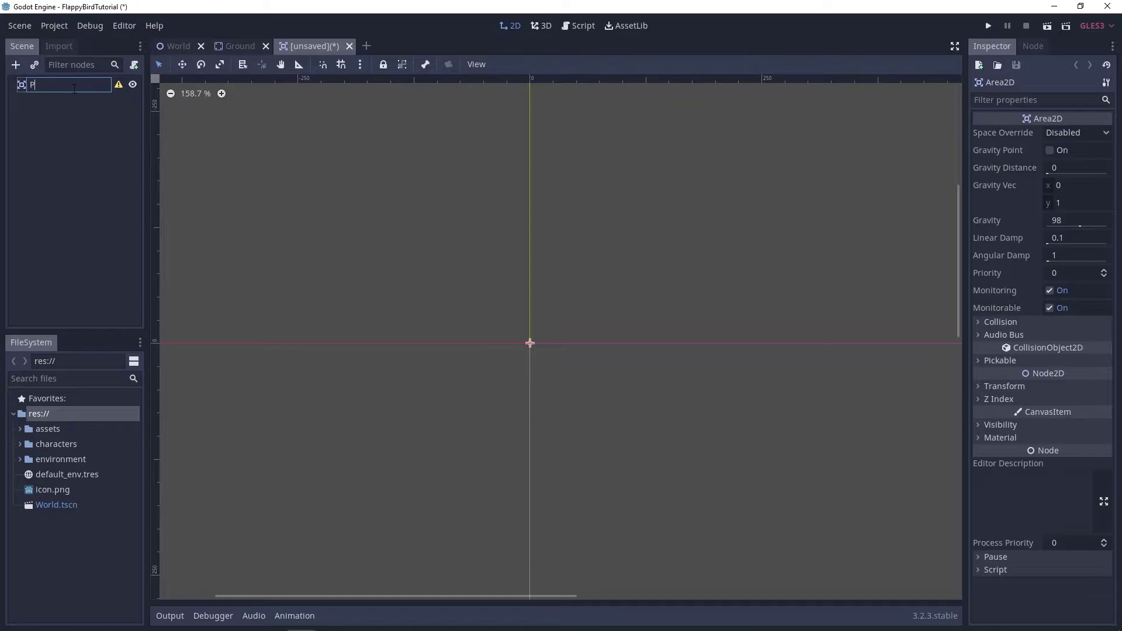
text(ipi)
key(BackSpace)
text(e)
key(Return)
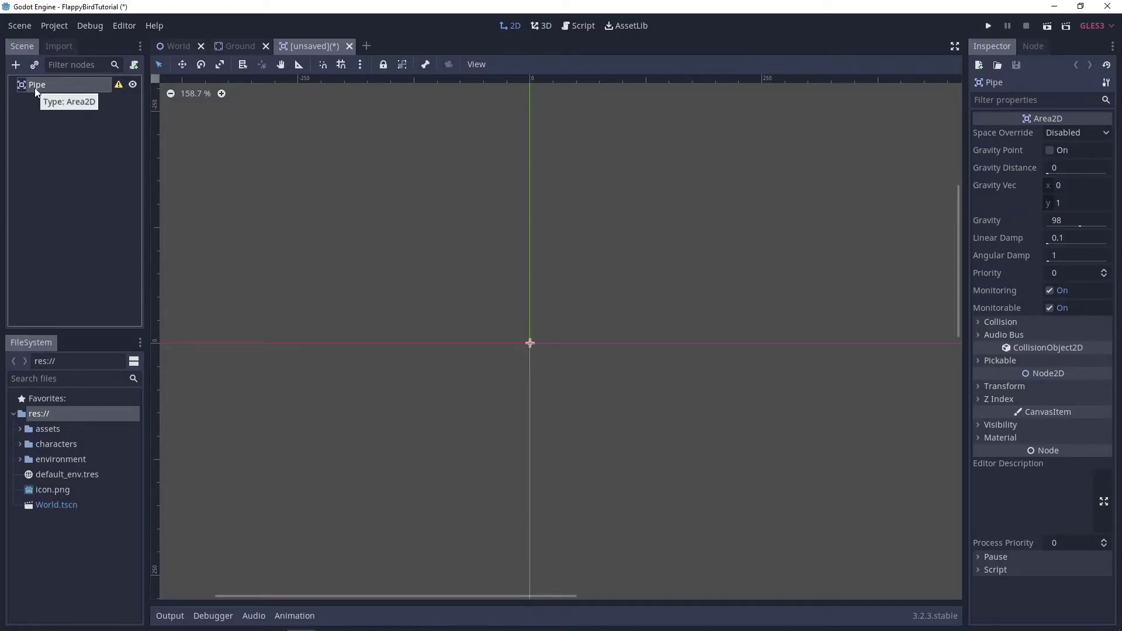
Step: Rename the root node from Pipe to Wall
double_click(80, 87)
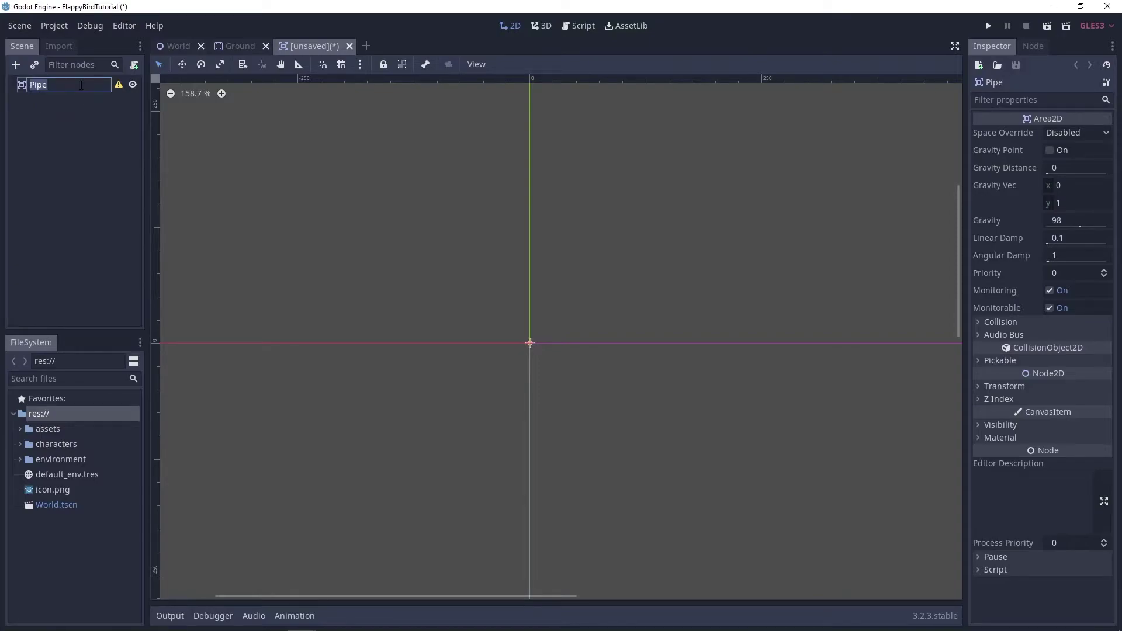
text(Wall)
key(Return)
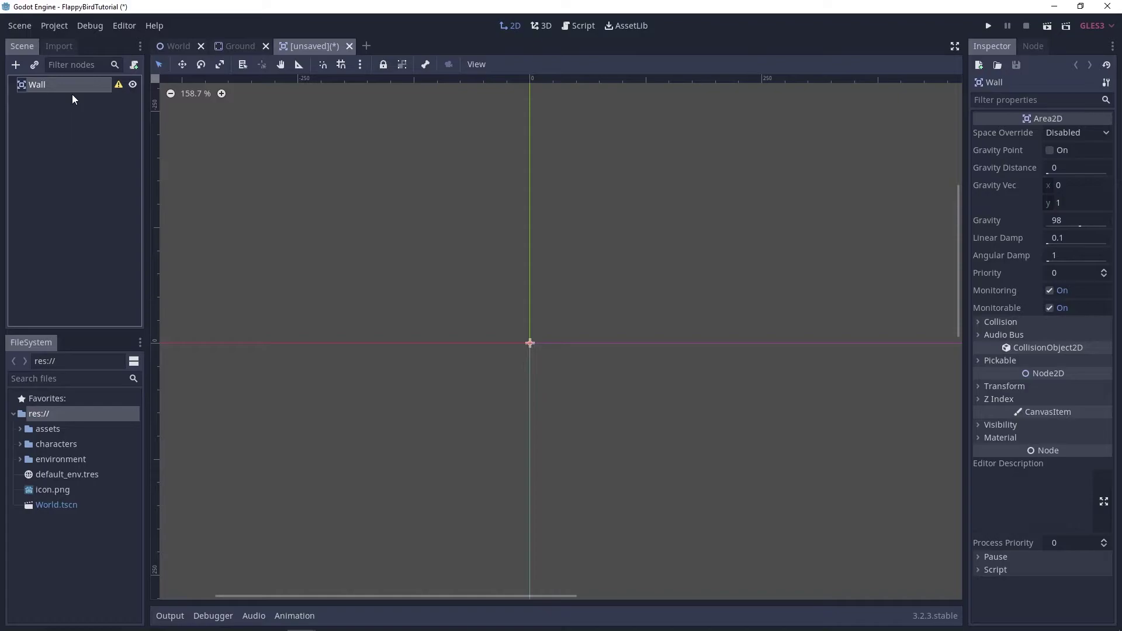
Step: Add a Sprite child node under Wall
key(ctrl+a)
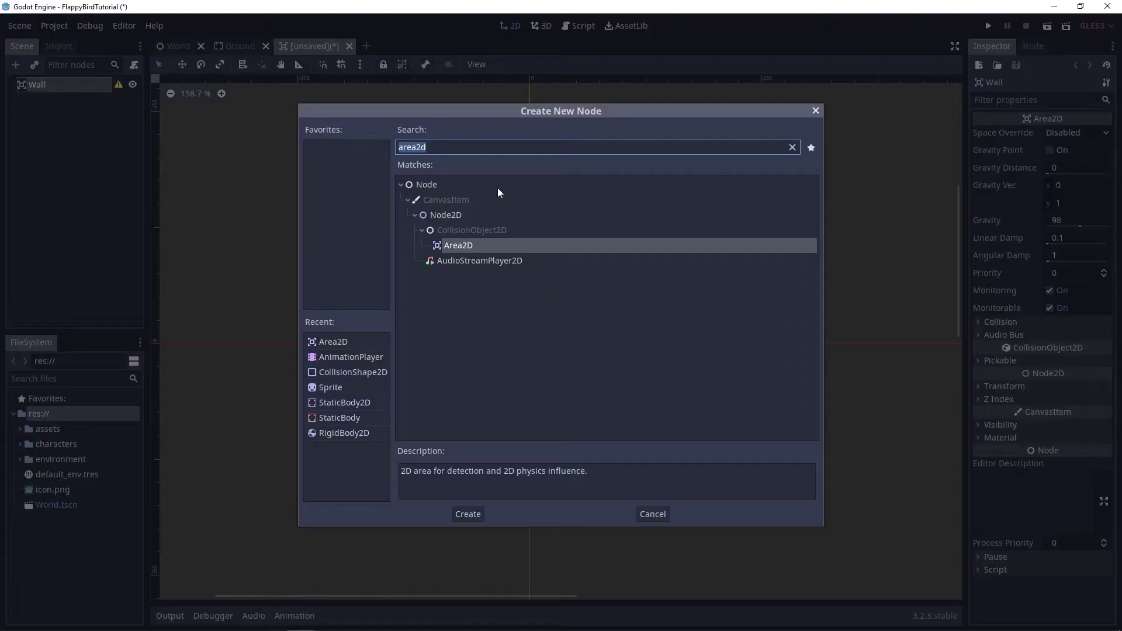
text(sprite)
key(Return)
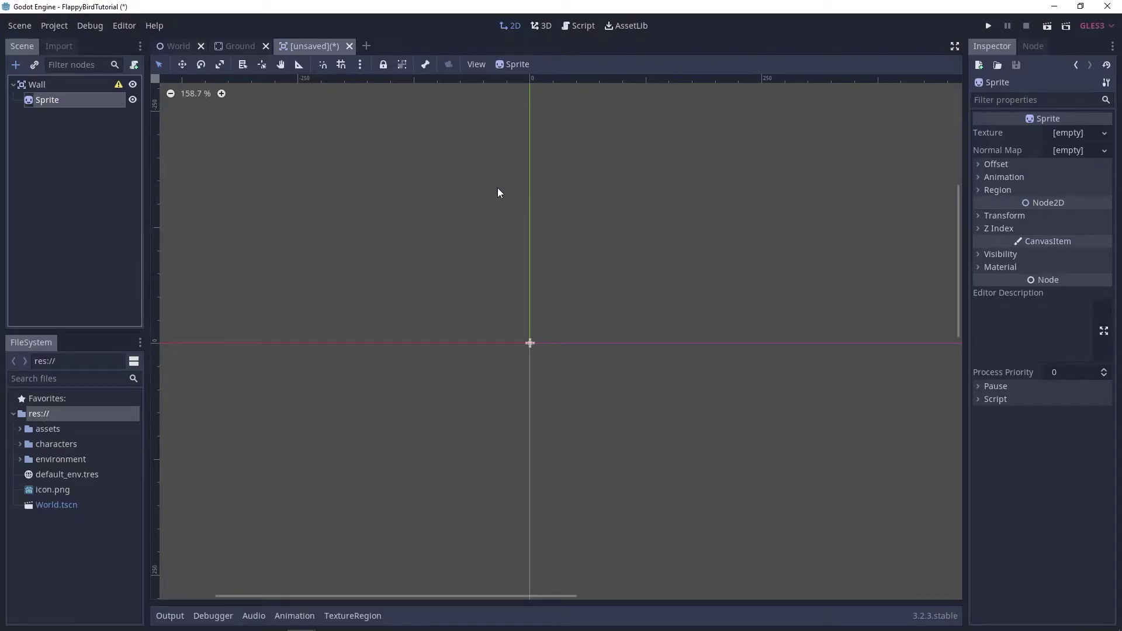
Step: Add a CollisionShape2D as a second child of Wall
click(61, 84)
key(ctrl+a)
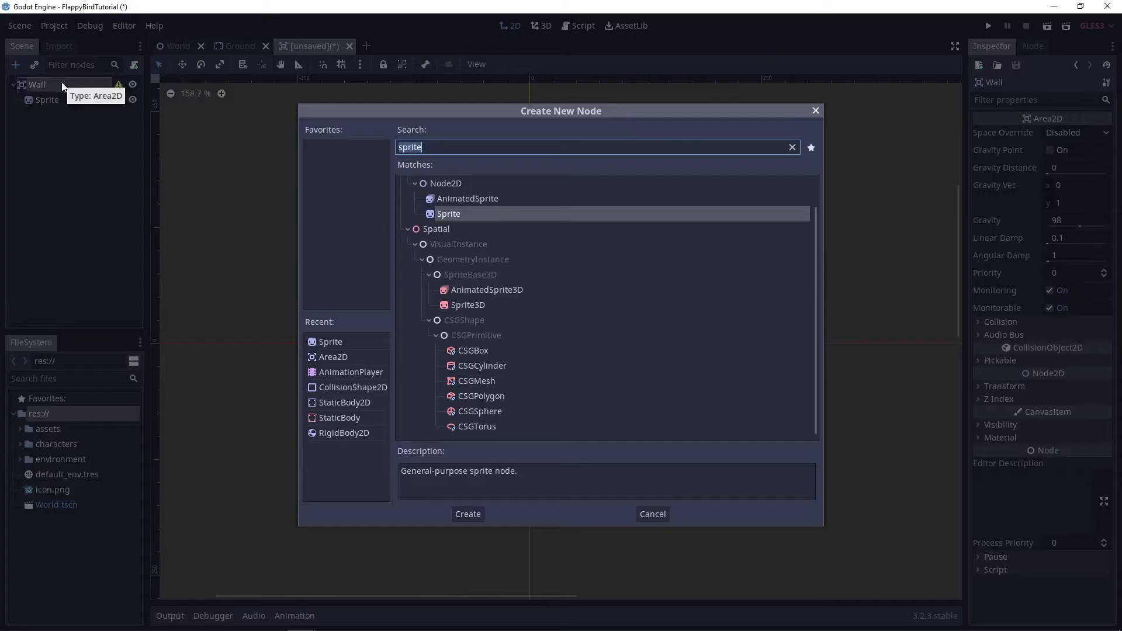
text(collisionshape)
key(Return)
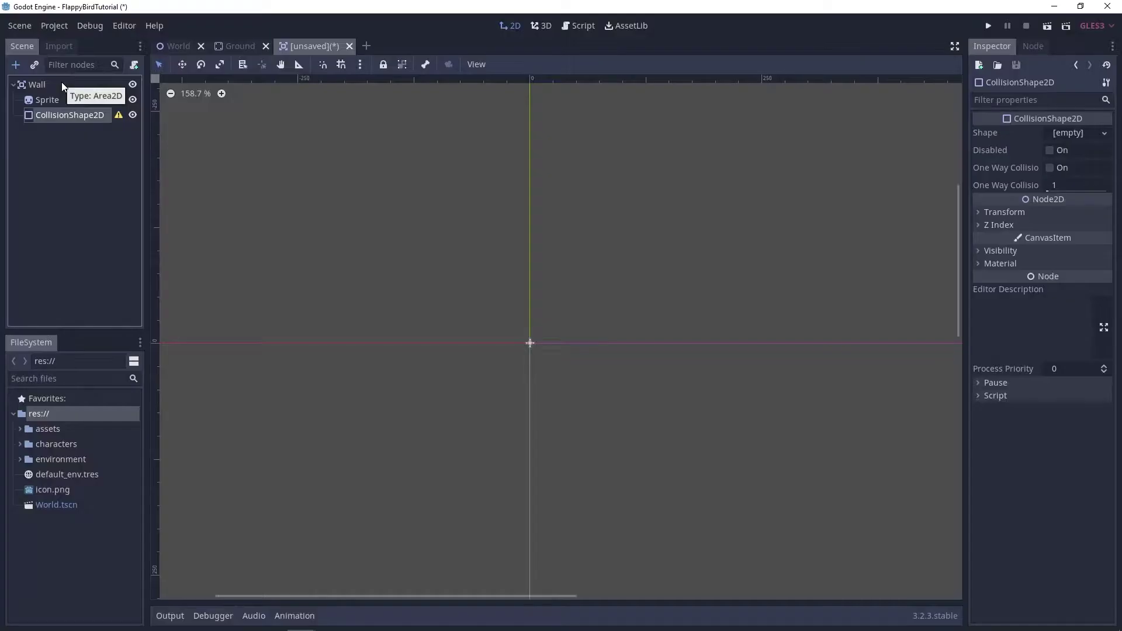
Step: Assign pipe.png from assets/textures as the Sprite's texture
click(62, 100)
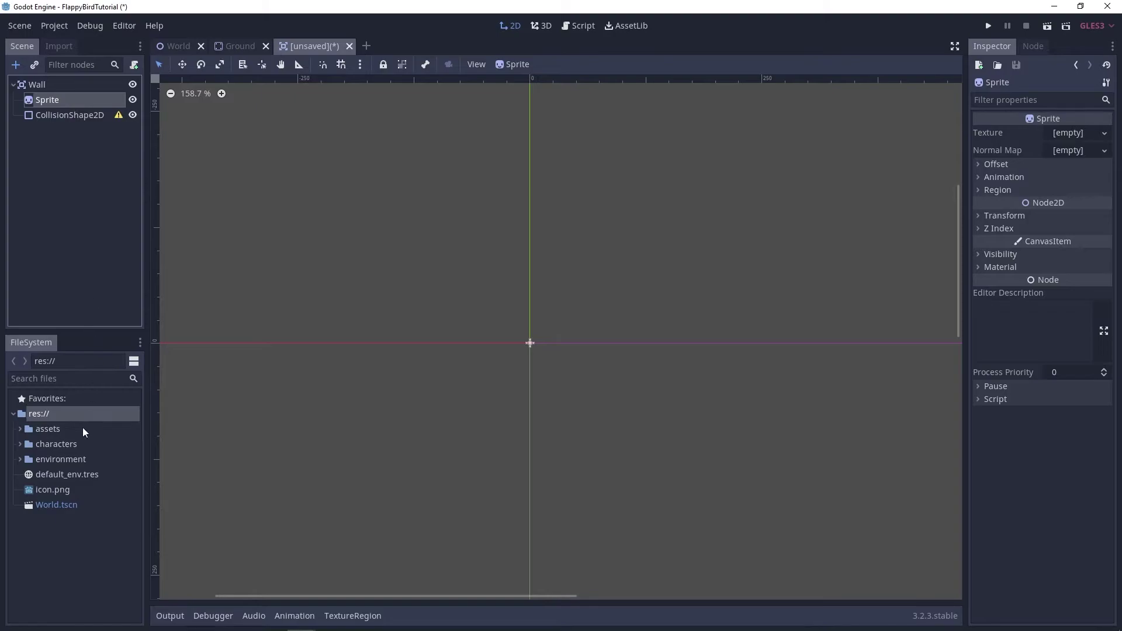
click(20, 430)
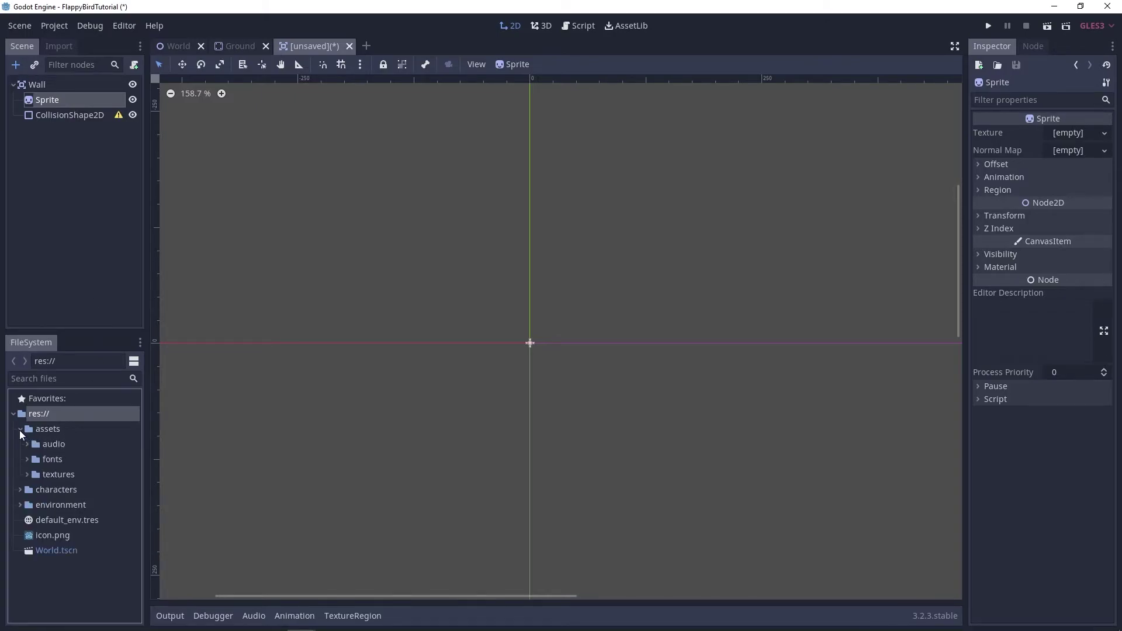
click(27, 474)
drag(41, 488, 187, 386)
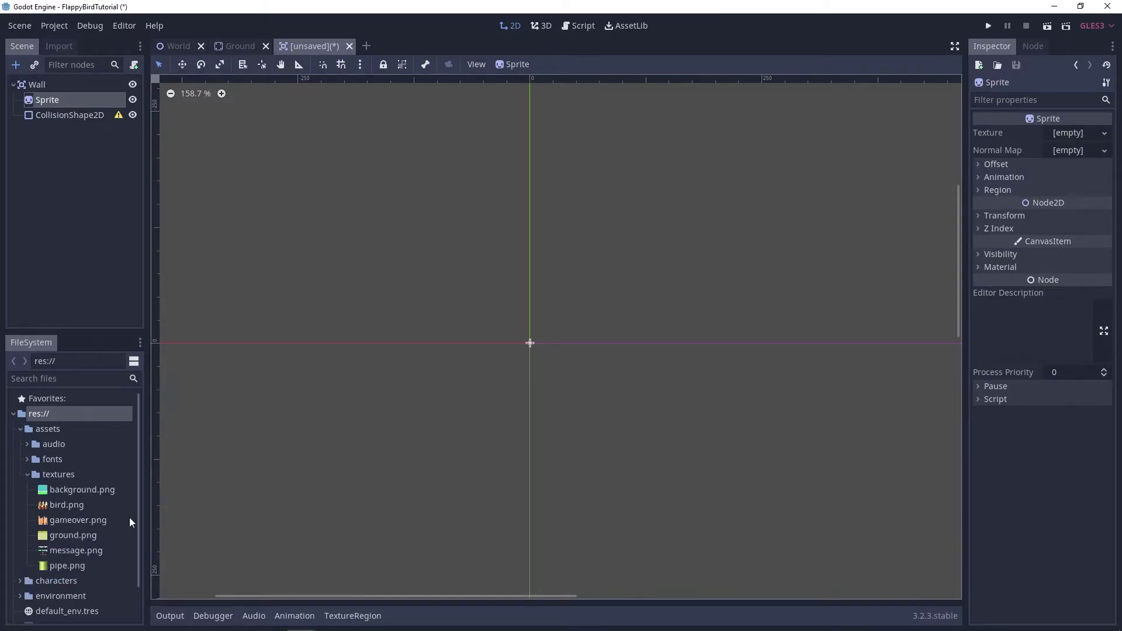
drag(69, 565, 1072, 140)
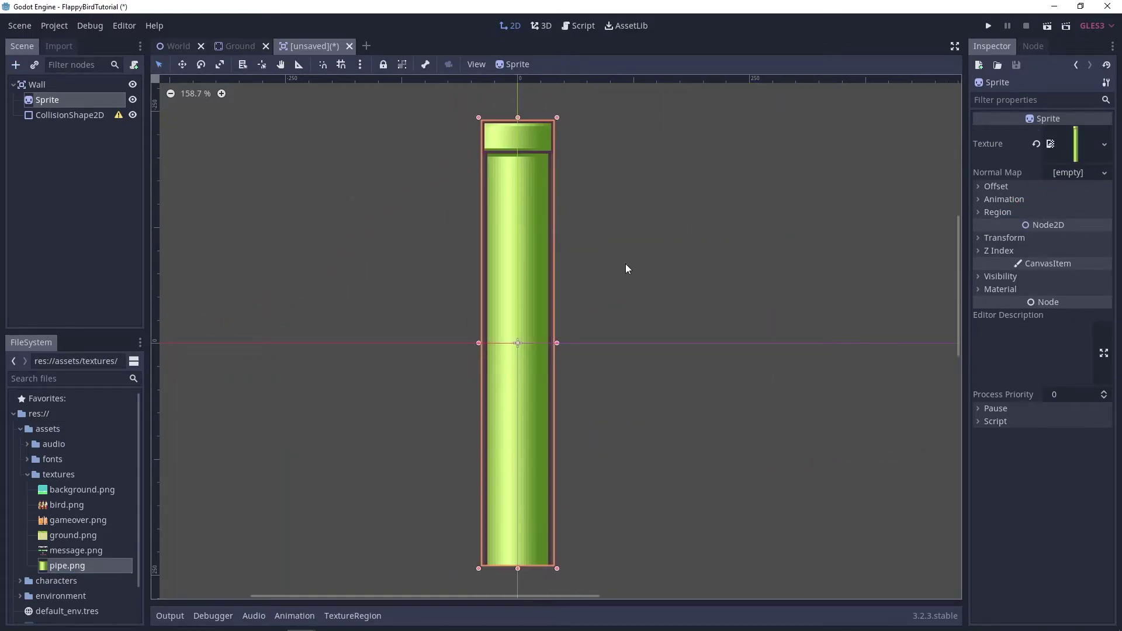
Step: Move the pipe sprite down so its top edge sits on the x axis at the origin
key(w)
drag(518, 293, 505, 516)
scroll(509, 362, up, 3)
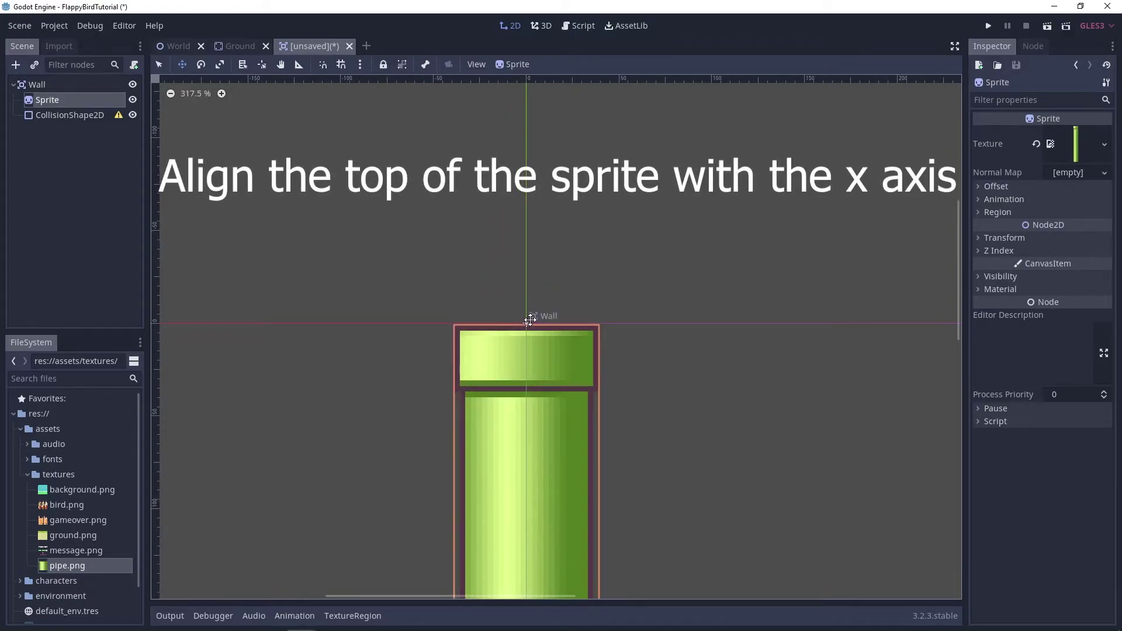
scroll(528, 320, up, 2)
key(q)
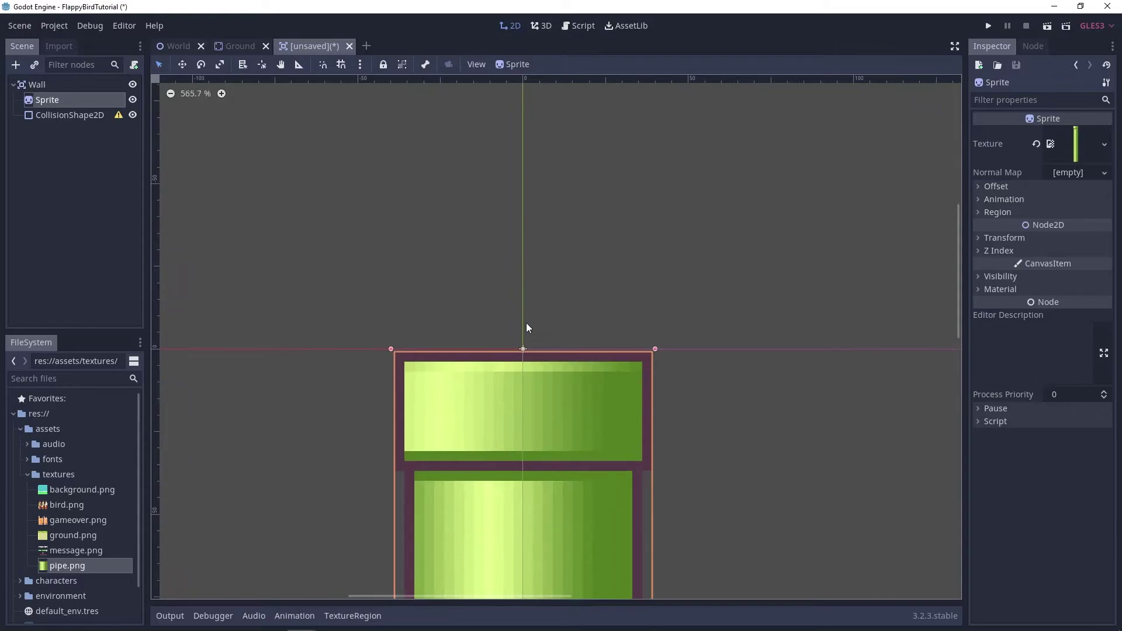
scroll(526, 323, up, 7)
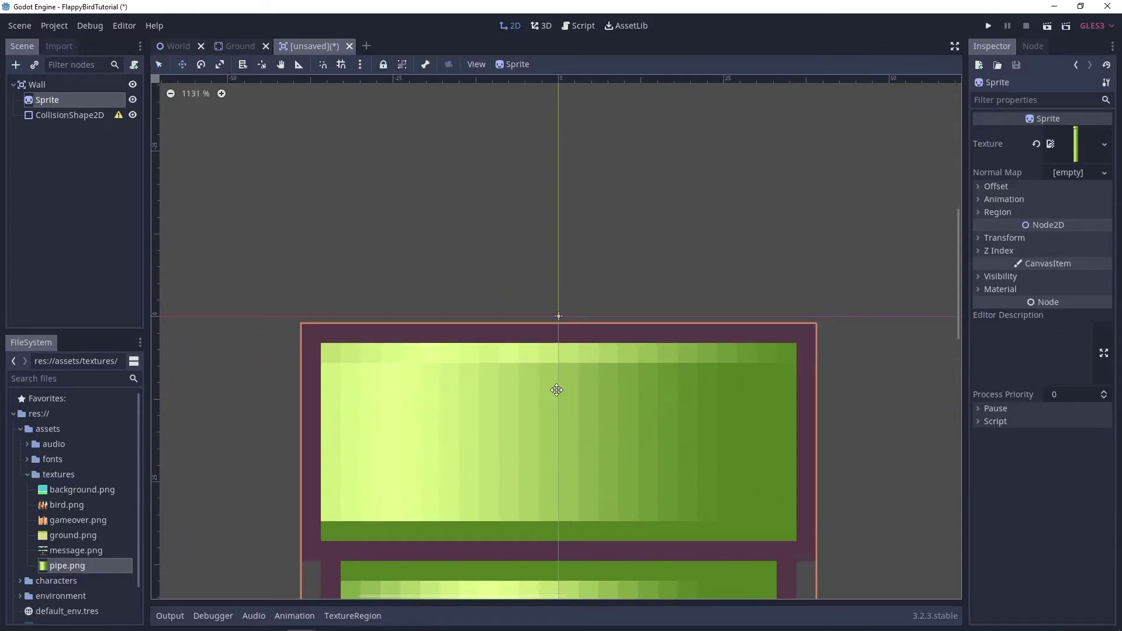
drag(556, 388, 560, 377)
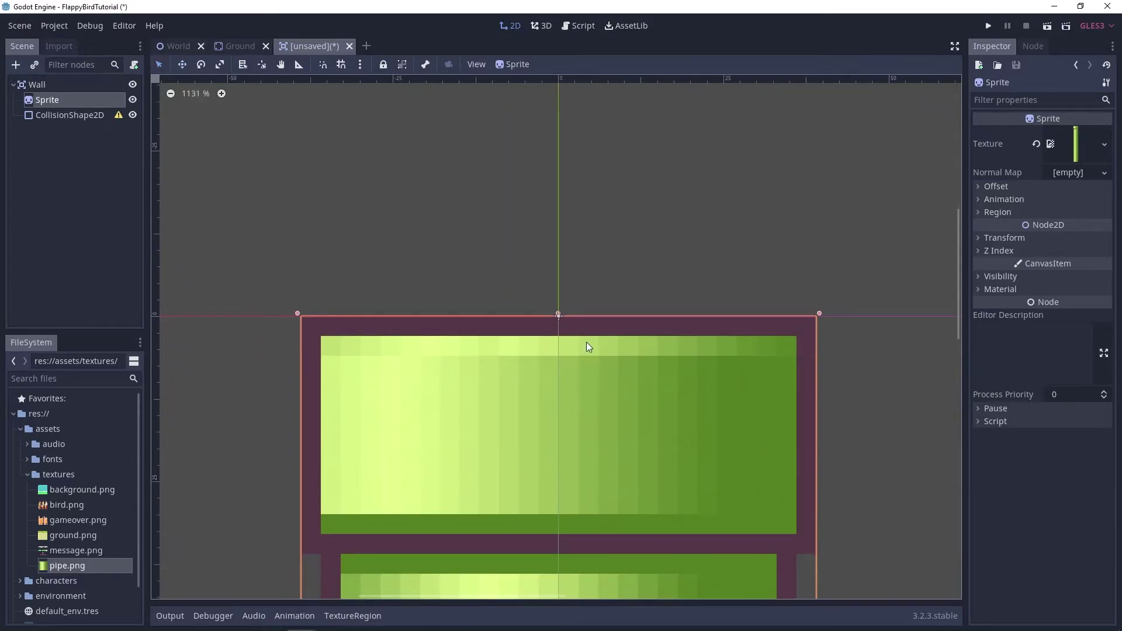
scroll(587, 343, down, 5)
scroll(577, 339, down, 3)
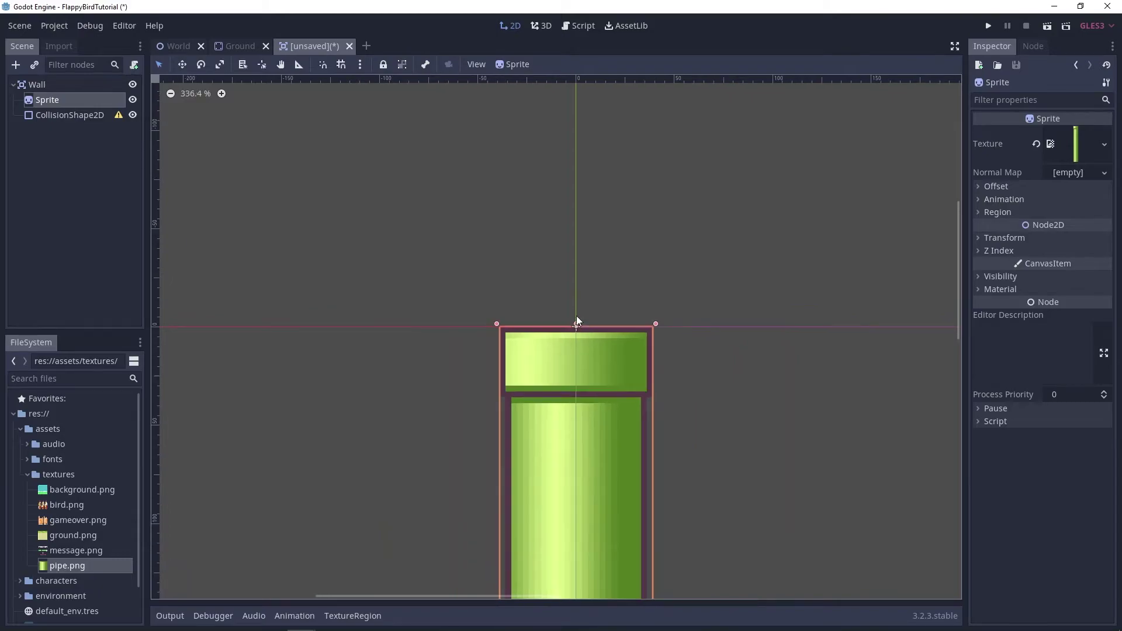
scroll(602, 322, down, 3)
scroll(605, 314, down, 1)
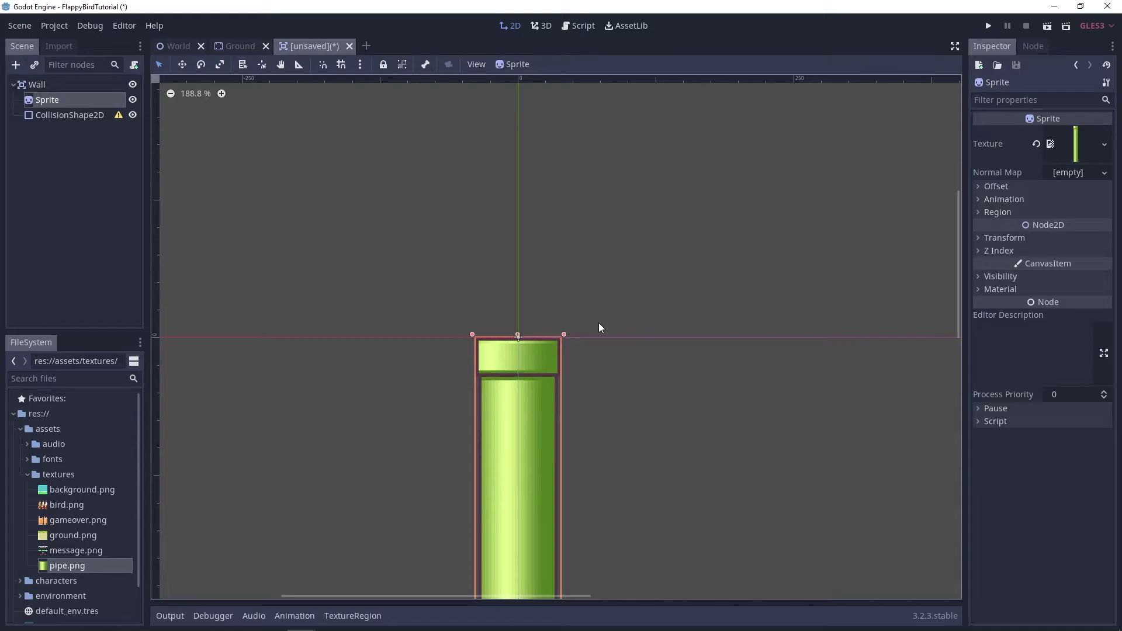
scroll(468, 315, down, 2)
middle_drag(565, 439, 594, 288)
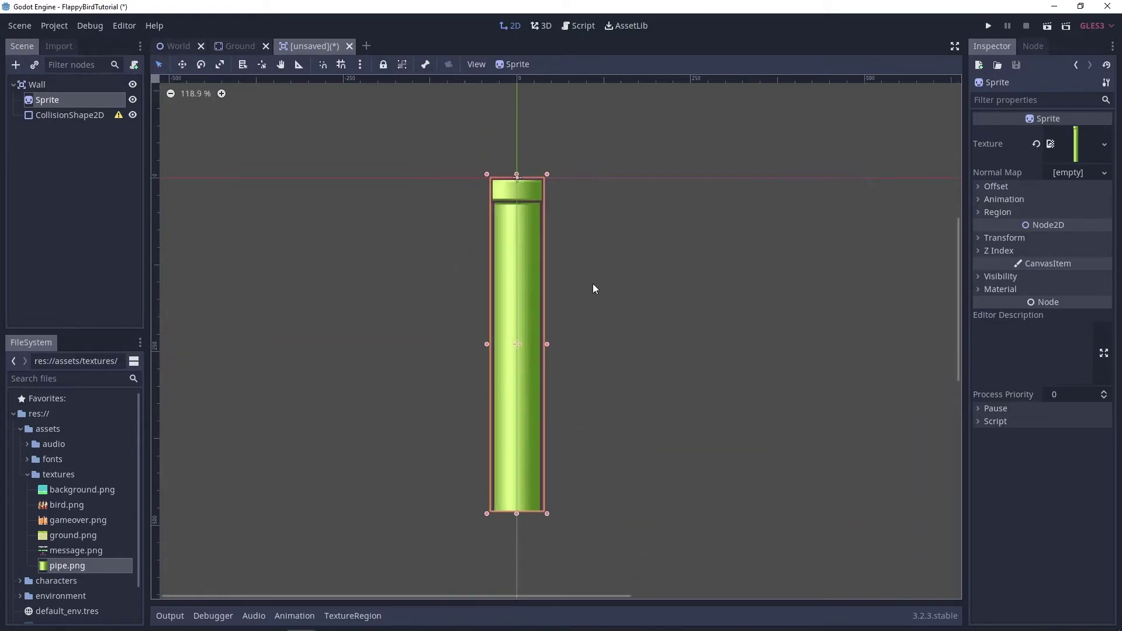
Step: Give the CollisionShape2D a new RectangleShape2D and widen it to the pipe's full width
click(87, 117)
click(1059, 133)
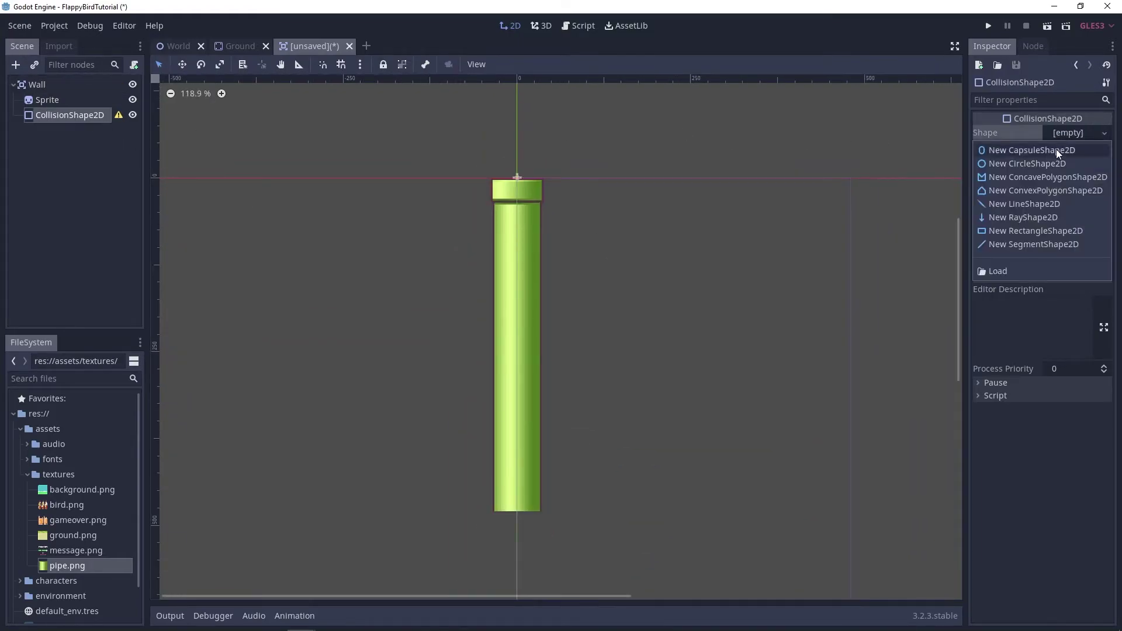
click(1054, 233)
scroll(563, 303, up, 1)
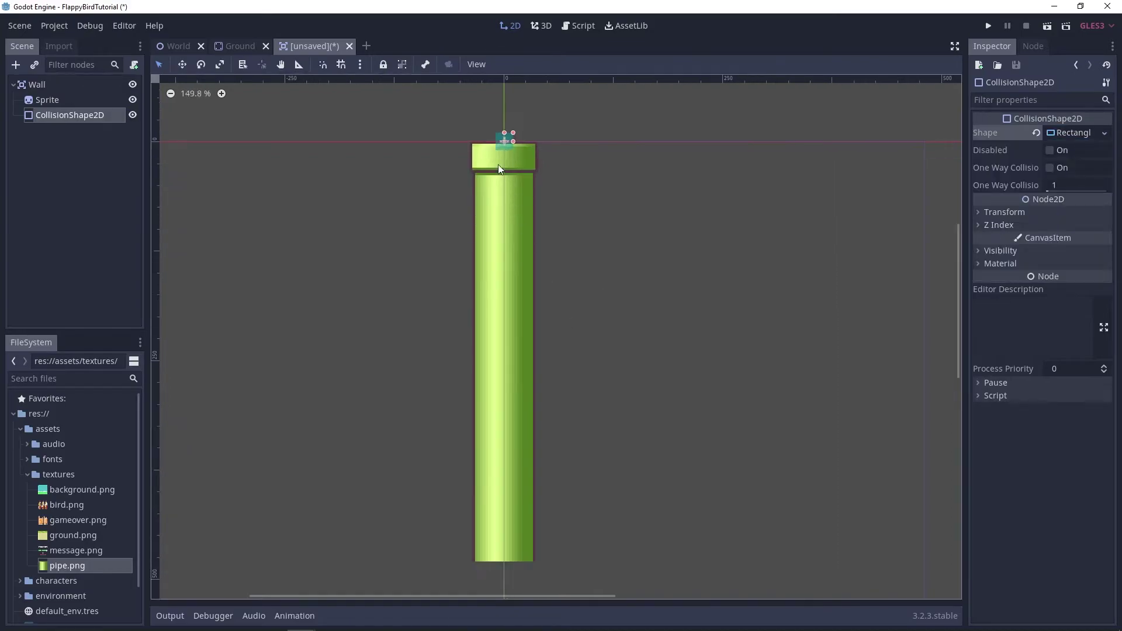
mouse_move(508, 142)
mouse_down()
mouse_move(506, 352)
mouse_move(523, 146)
mouse_up()
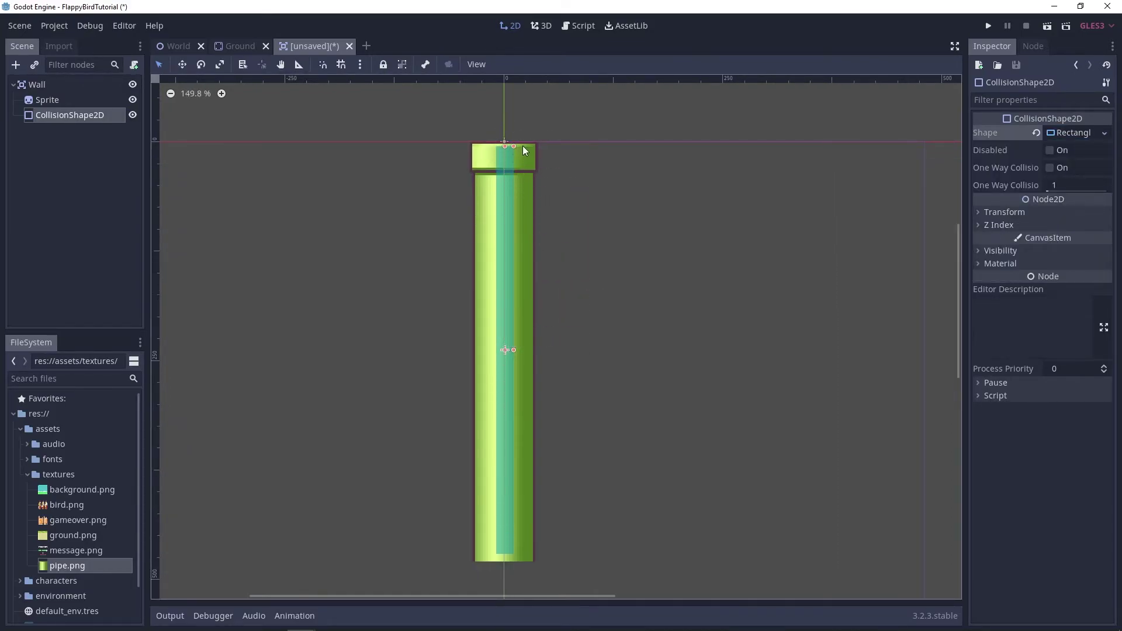
mouse_move(514, 350)
mouse_down()
mouse_move(535, 356)
mouse_move(528, 352)
mouse_up()
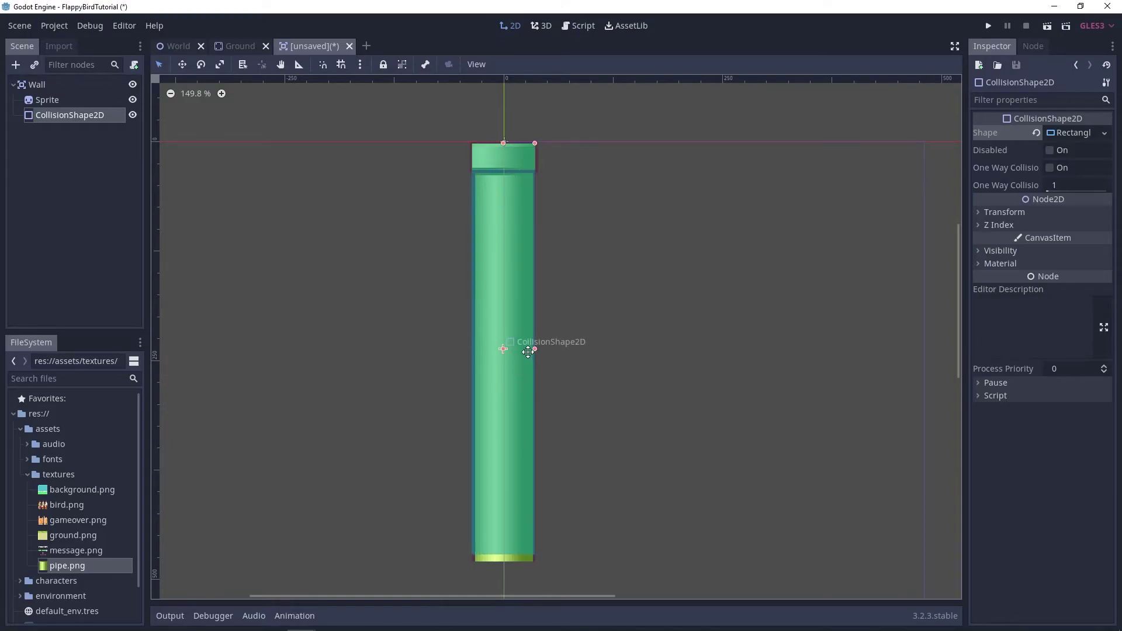
Step: Zoom in on the pipe's top cap to check the rectangle's edges against the sprite
scroll(494, 275, up, 3)
middle_drag(495, 275, 546, 337)
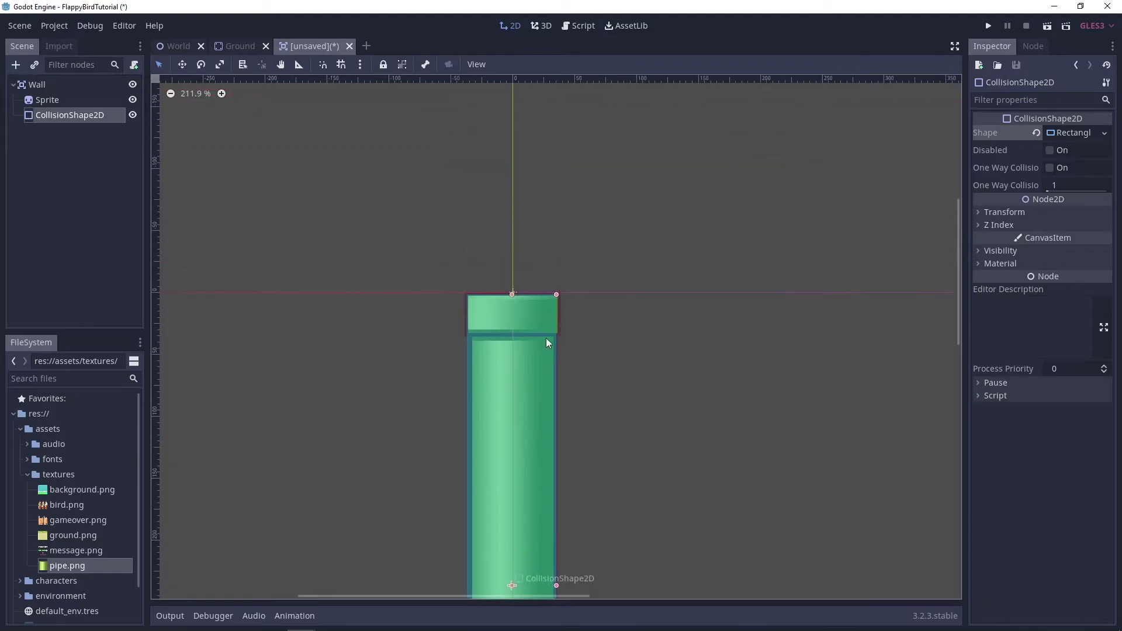
scroll(484, 290, up, 10)
scroll(484, 290, up, 8)
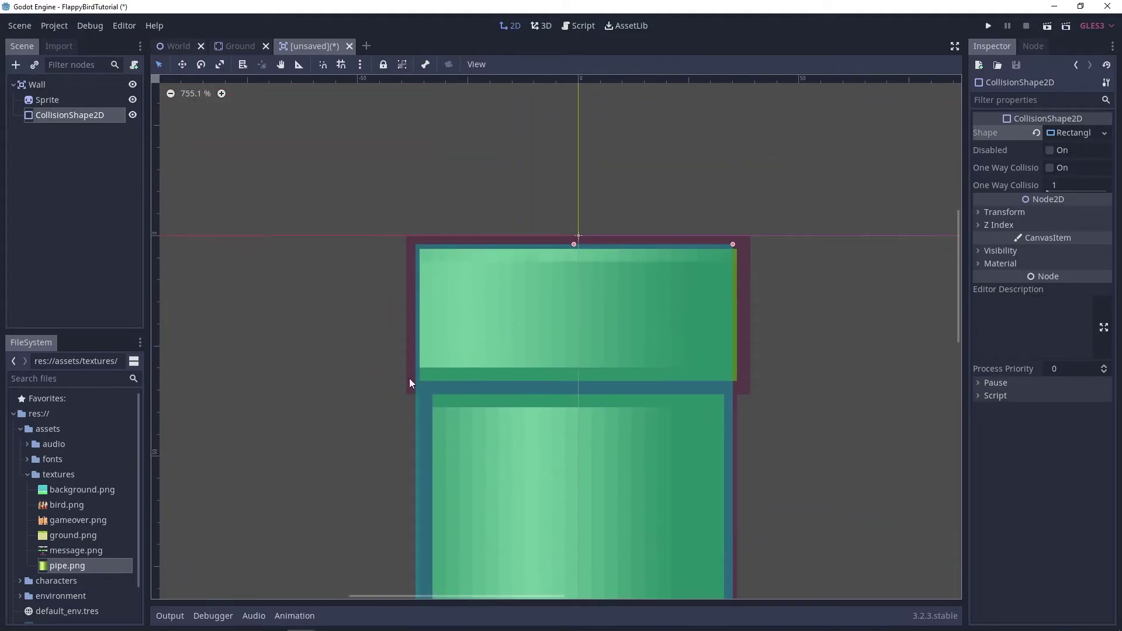
middle_drag(602, 466, 569, 410)
scroll(565, 404, down, 2)
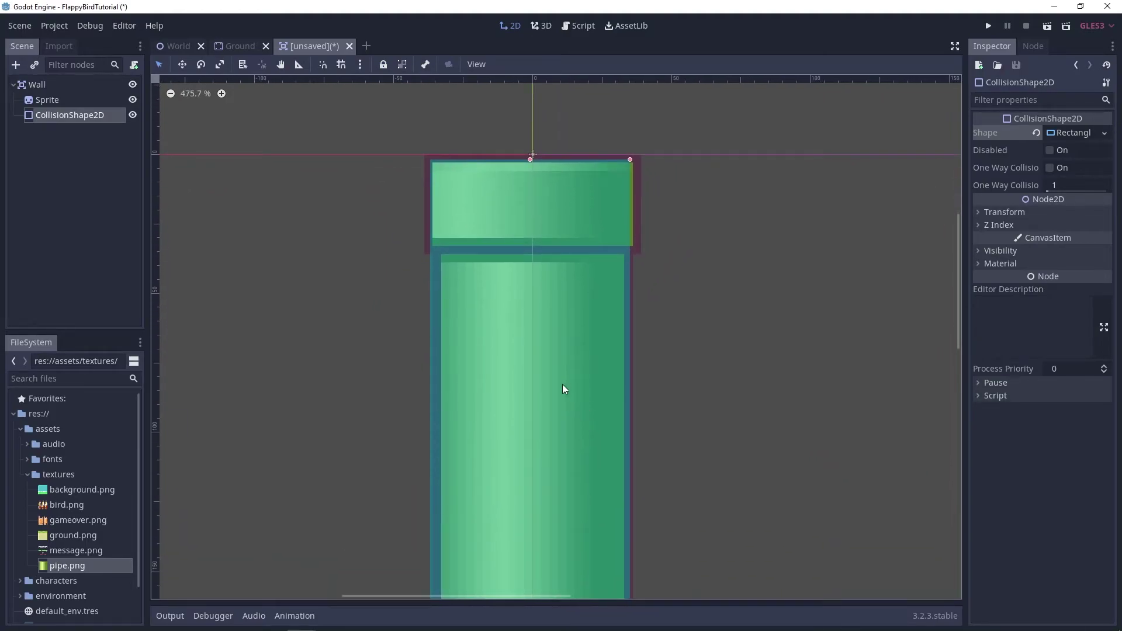
scroll(543, 364, down, 3)
scroll(546, 334, down, 1)
scroll(547, 330, down, 1)
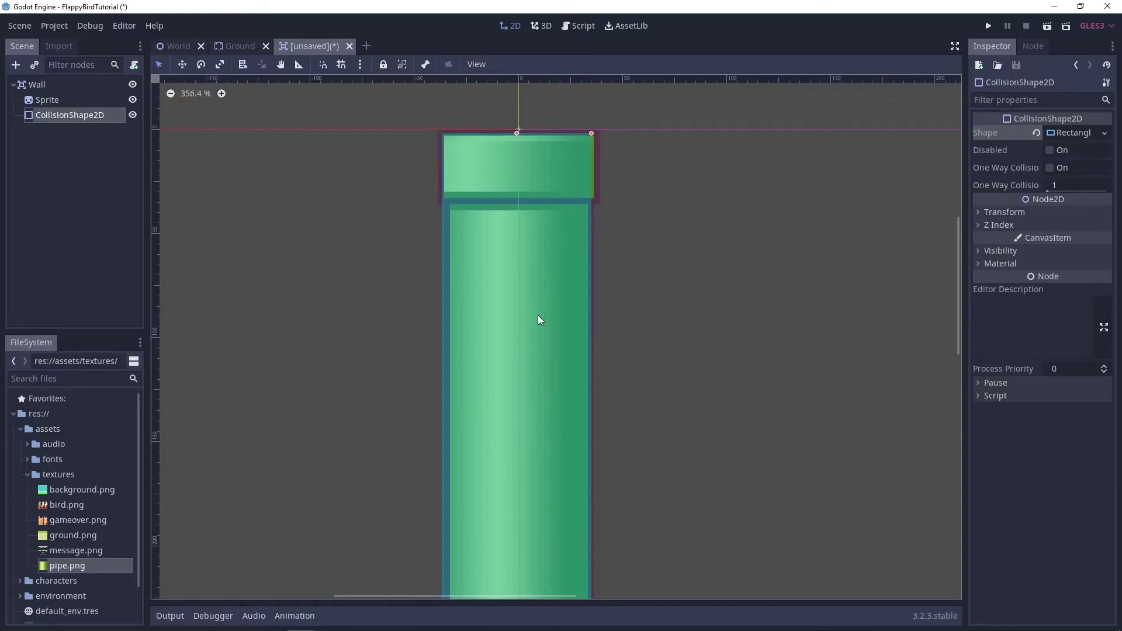
scroll(564, 332, down, 3)
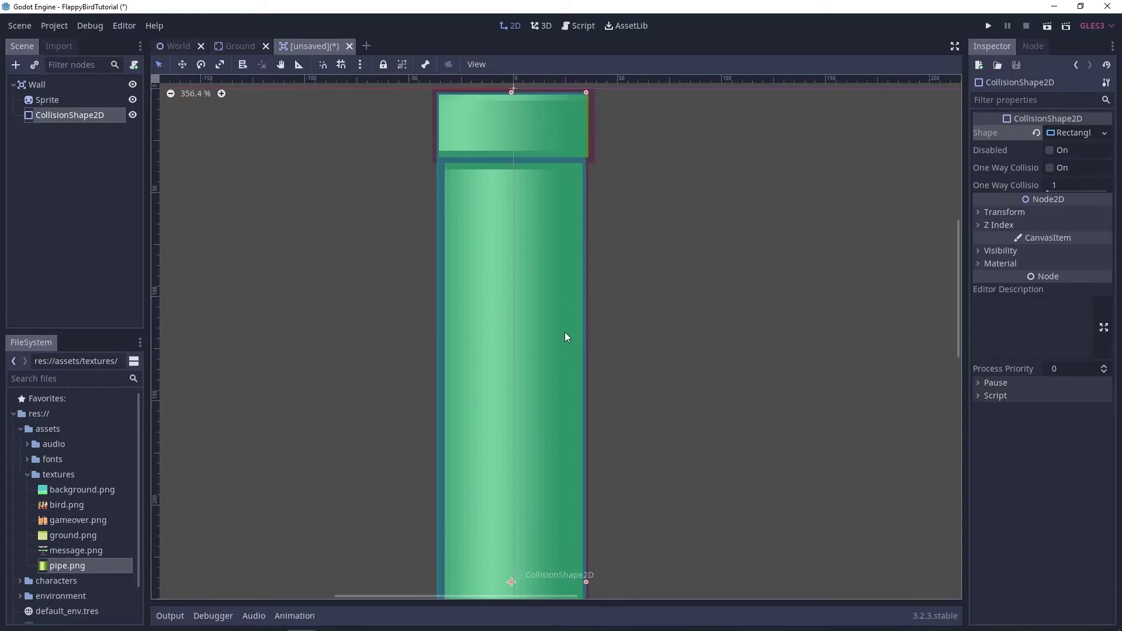
click(40, 82)
key(ctrl+a)
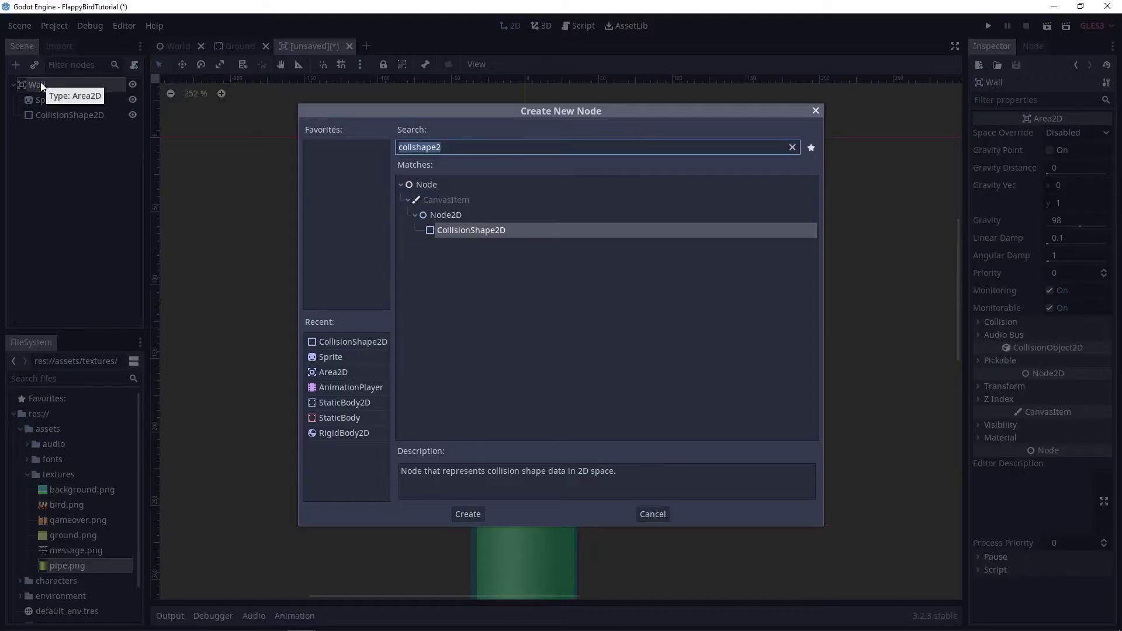
text(collisionp)
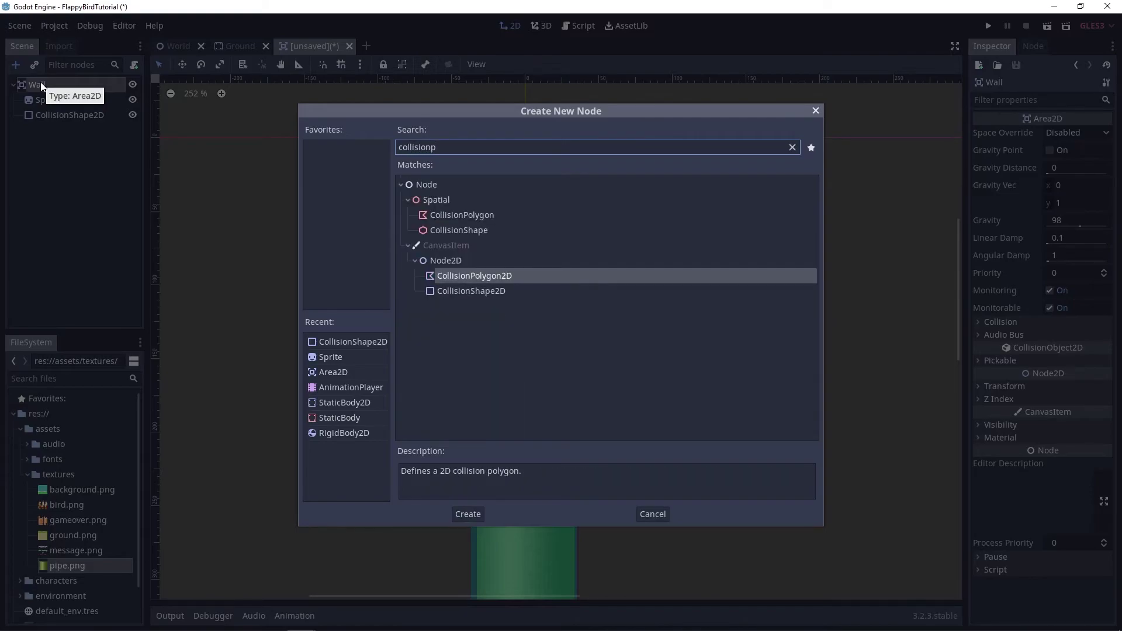
key(Escape)
scroll(517, 405, down, 1)
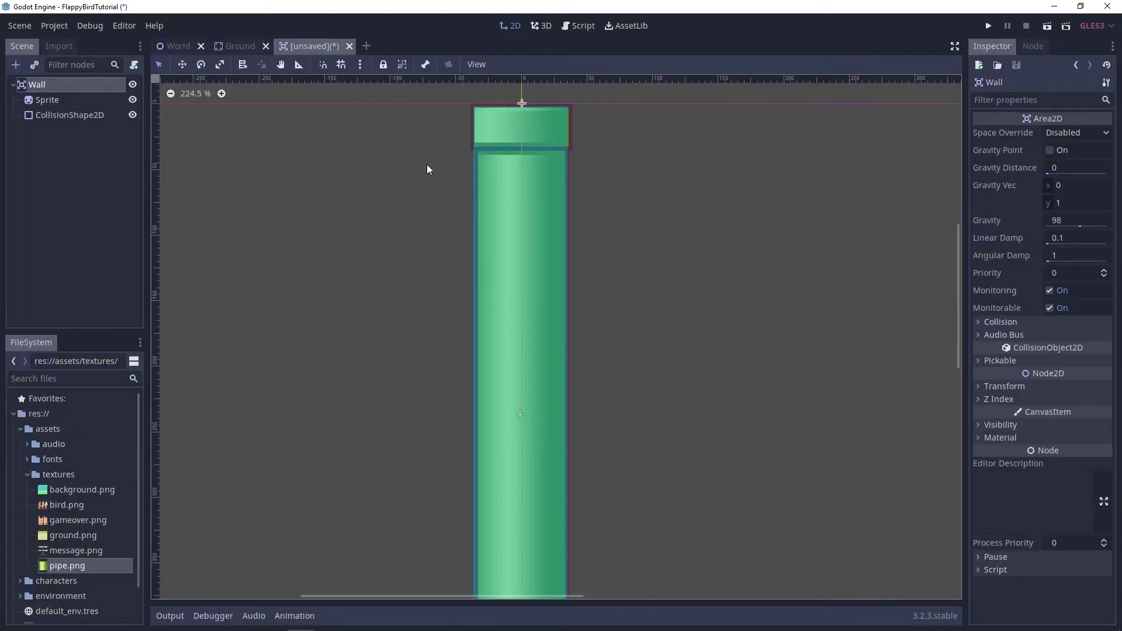
scroll(522, 257, down, 3)
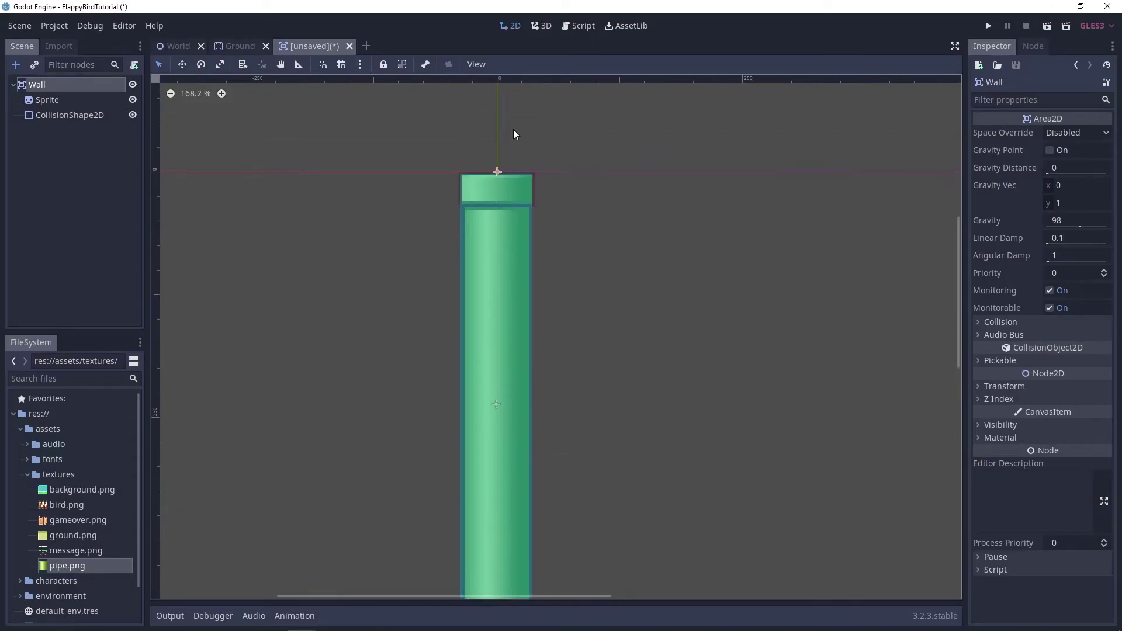
scroll(514, 263, up, 7)
scroll(512, 319, down, 12)
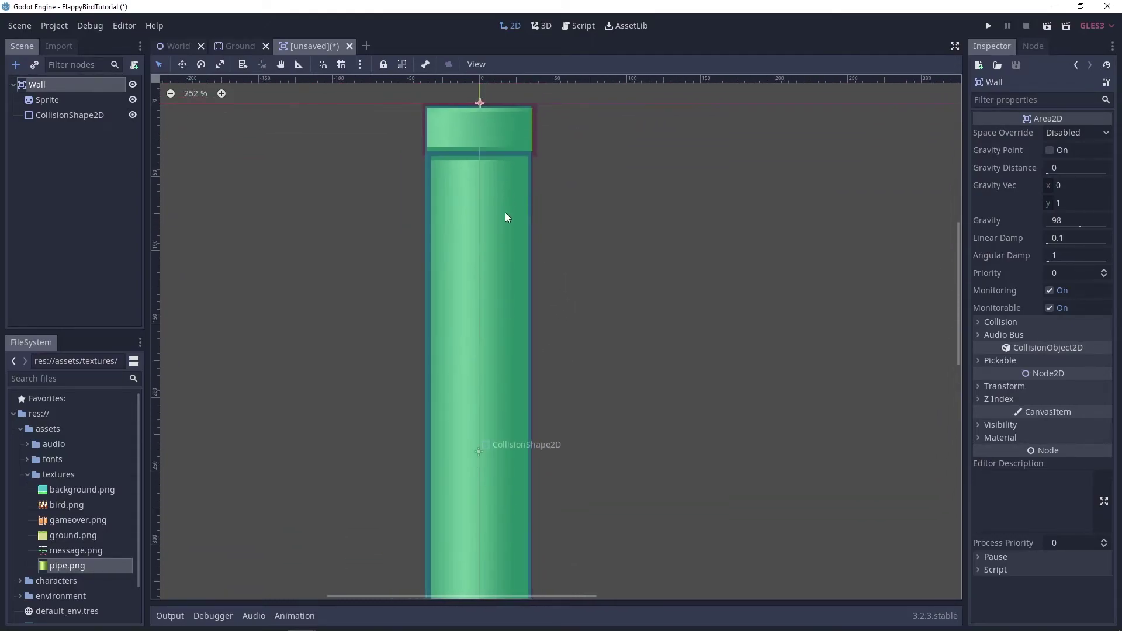
scroll(496, 177, up, 2)
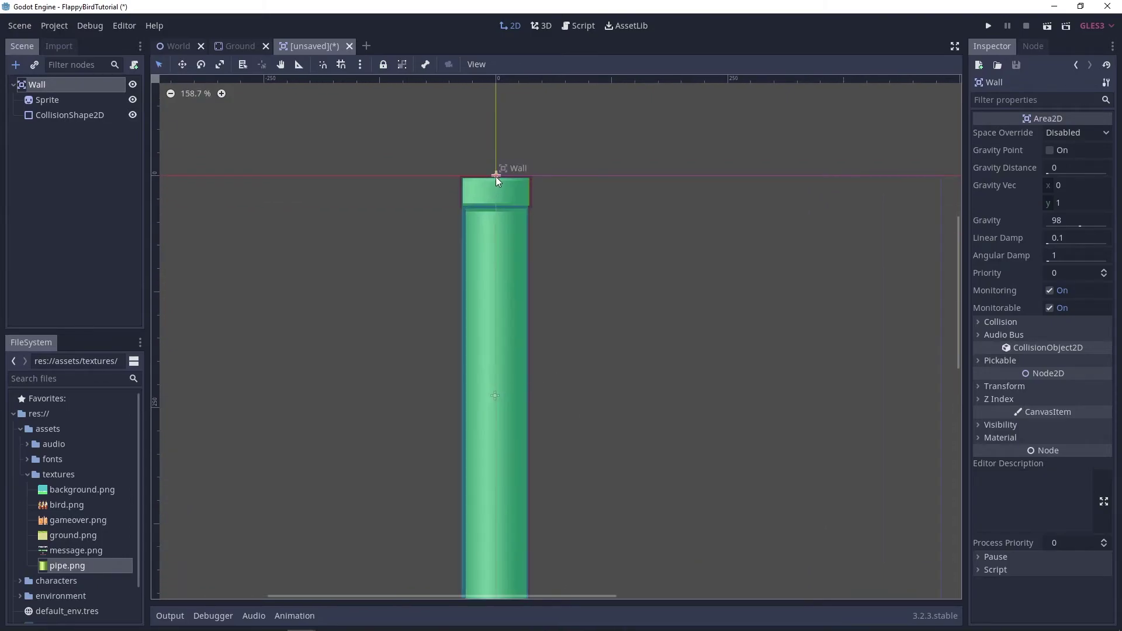
Step: Drag the collision rectangle's top edge onto the origin line
click(42, 114)
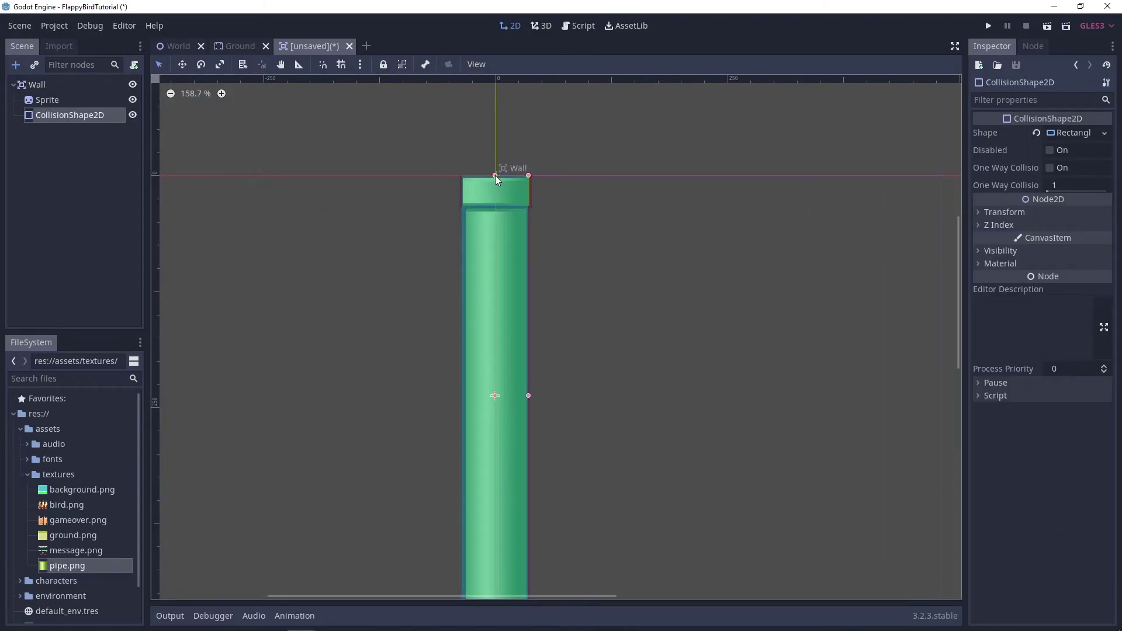
scroll(504, 520, up, 2)
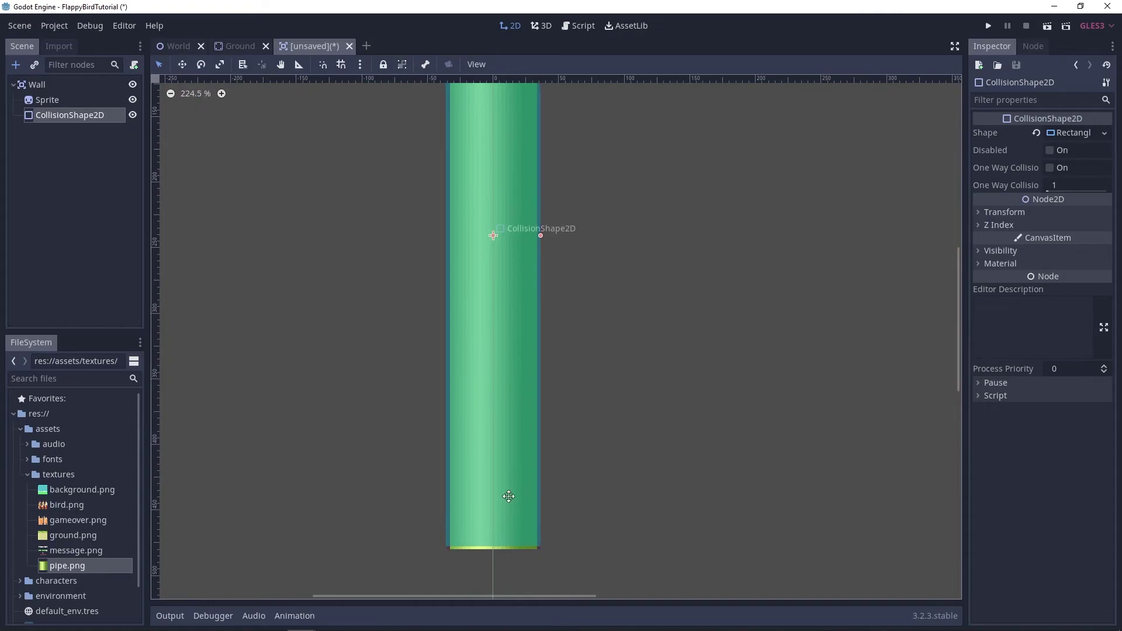
ctrl+scroll(488, 397, up, 10)
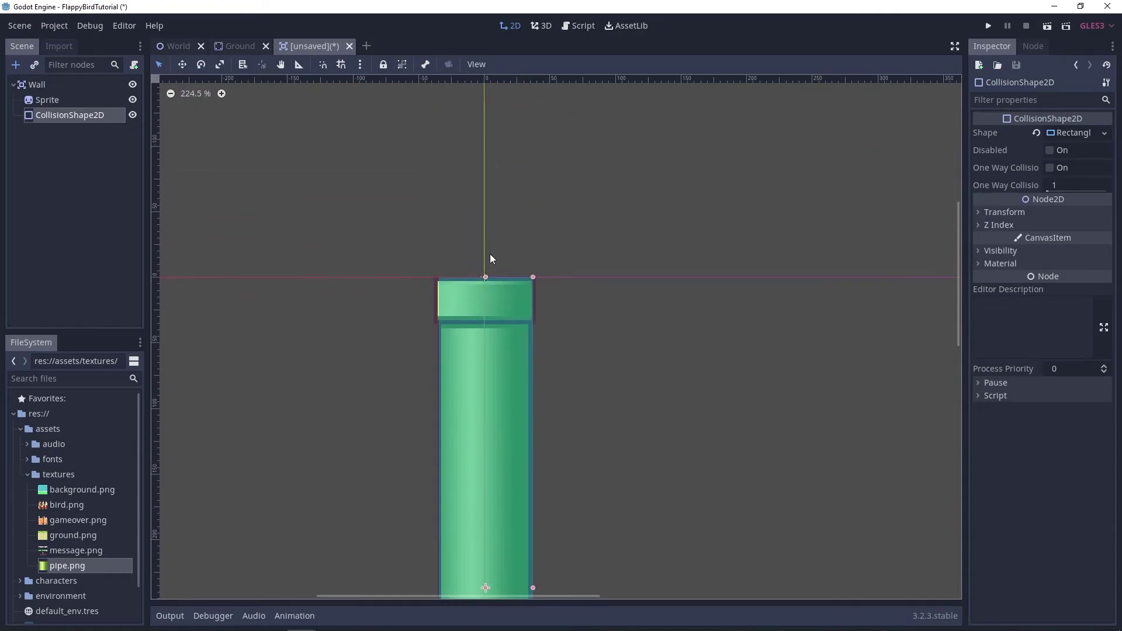
drag(486, 282, 486, 279)
scroll(486, 279, down, 5)
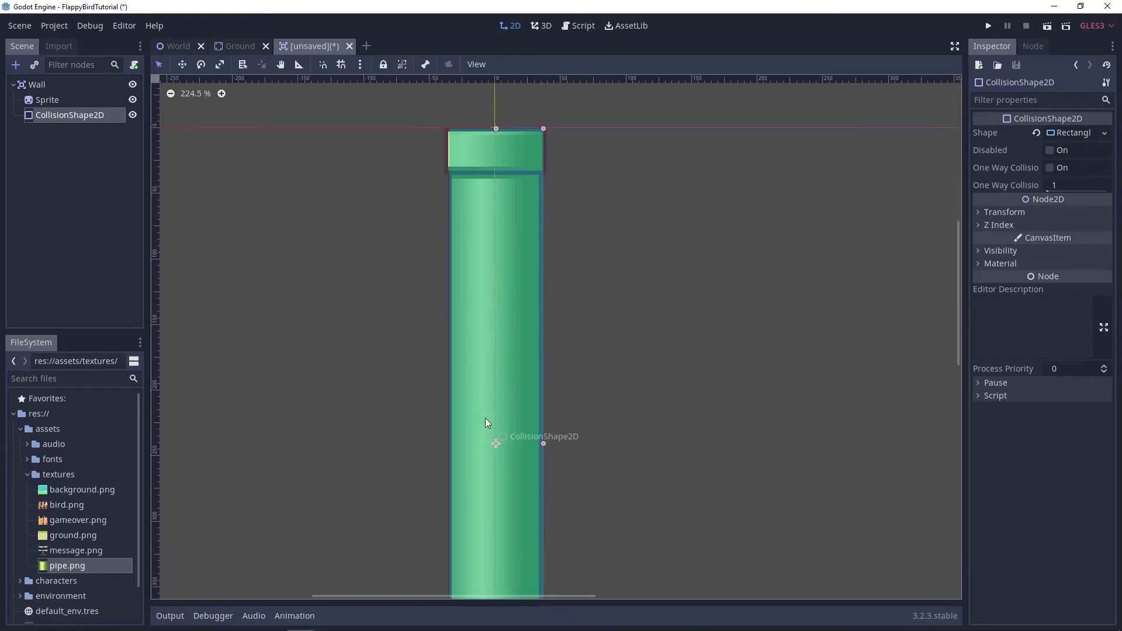
scroll(486, 170, up, 8)
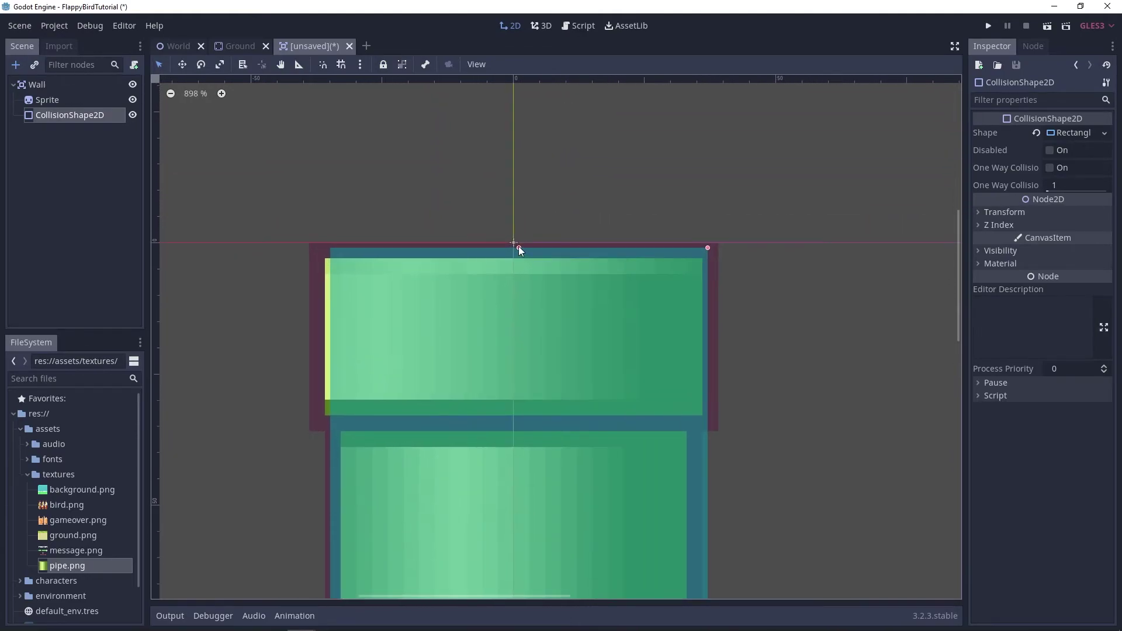
drag(520, 250, 518, 244)
scroll(559, 421, down, 6)
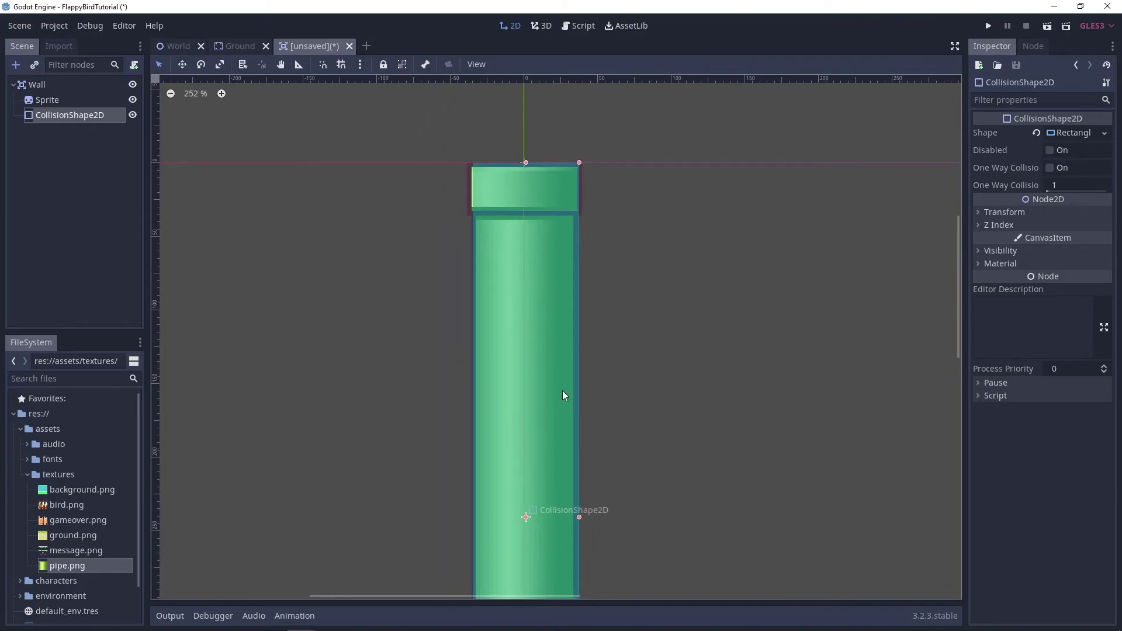
scroll(551, 384, down, 7)
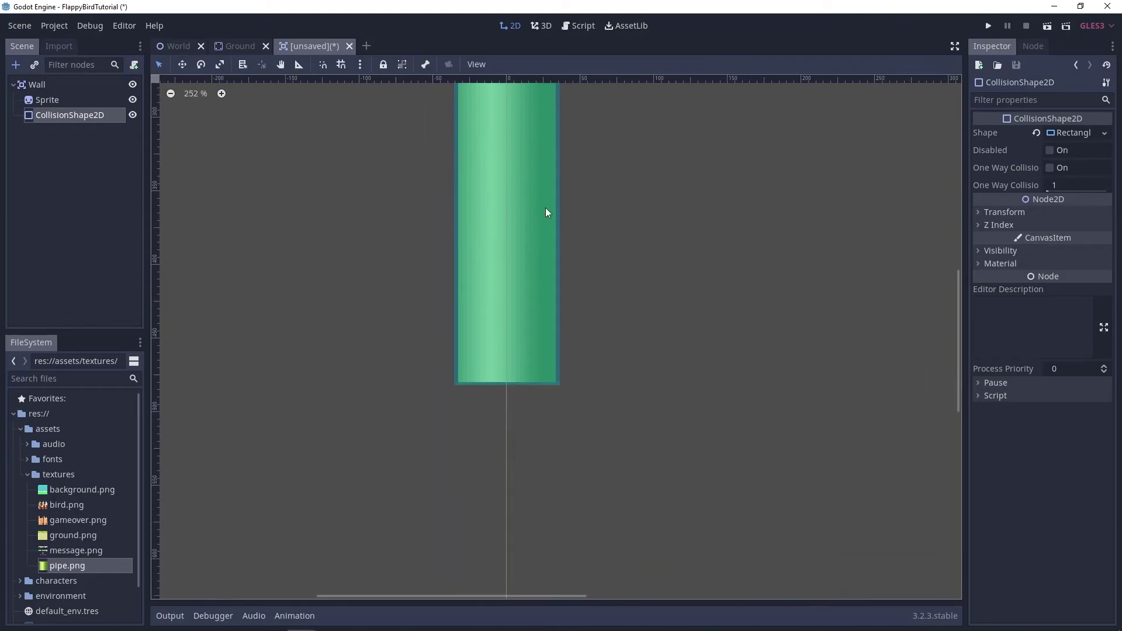
scroll(521, 374, up, 2)
scroll(514, 168, up, 10)
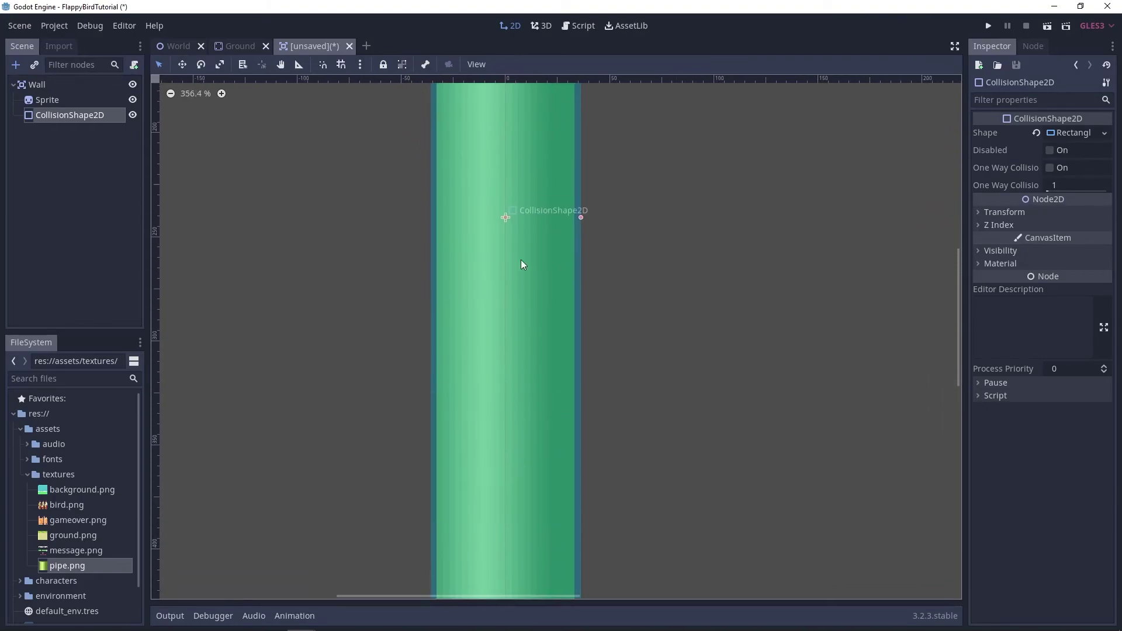
scroll(513, 329, down, 3)
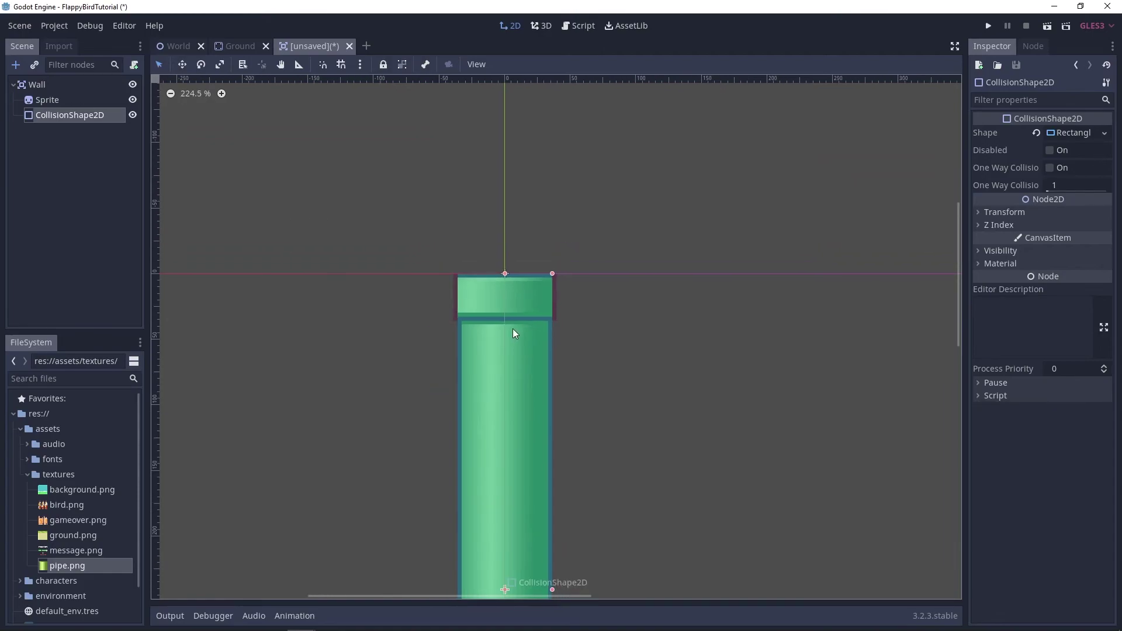
scroll(513, 329, down, 2)
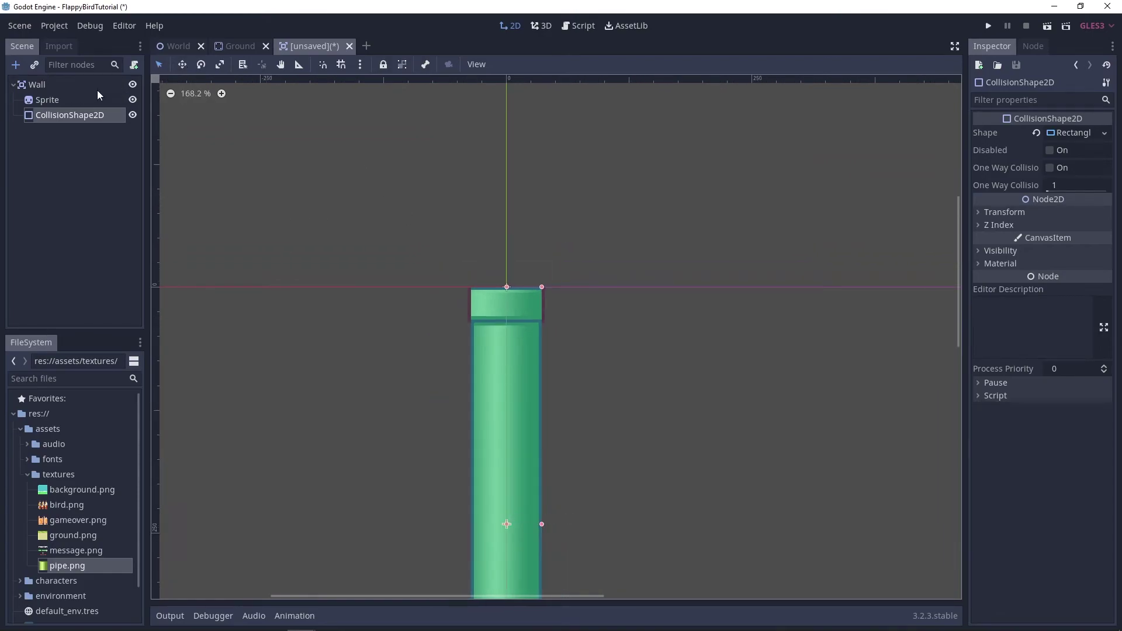
Step: Save the scene as Wall.tscn in the res://environment folder
key(ctrl+s)
double_click(506, 167)
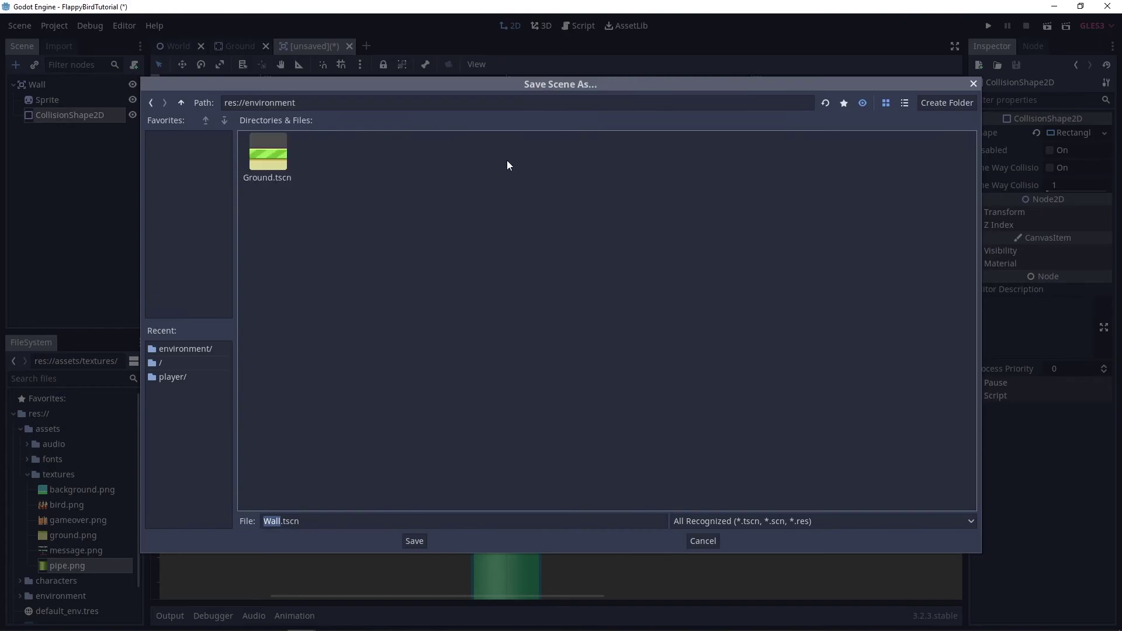
click(417, 541)
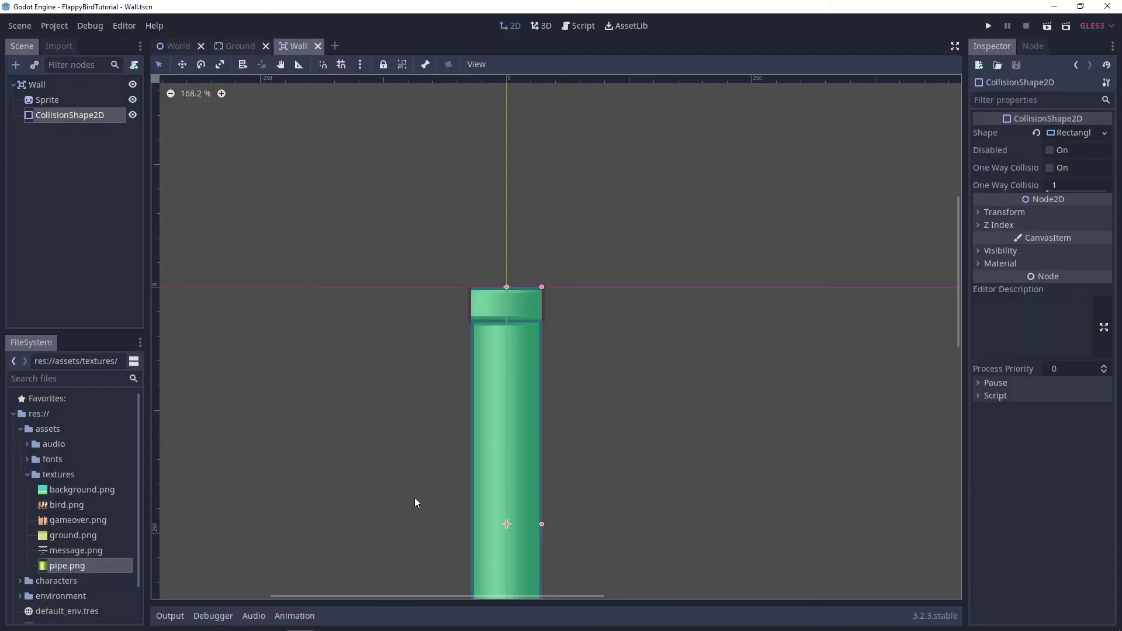
scroll(444, 377, down, 1)
middle_drag(576, 463, 591, 399)
click(590, 399)
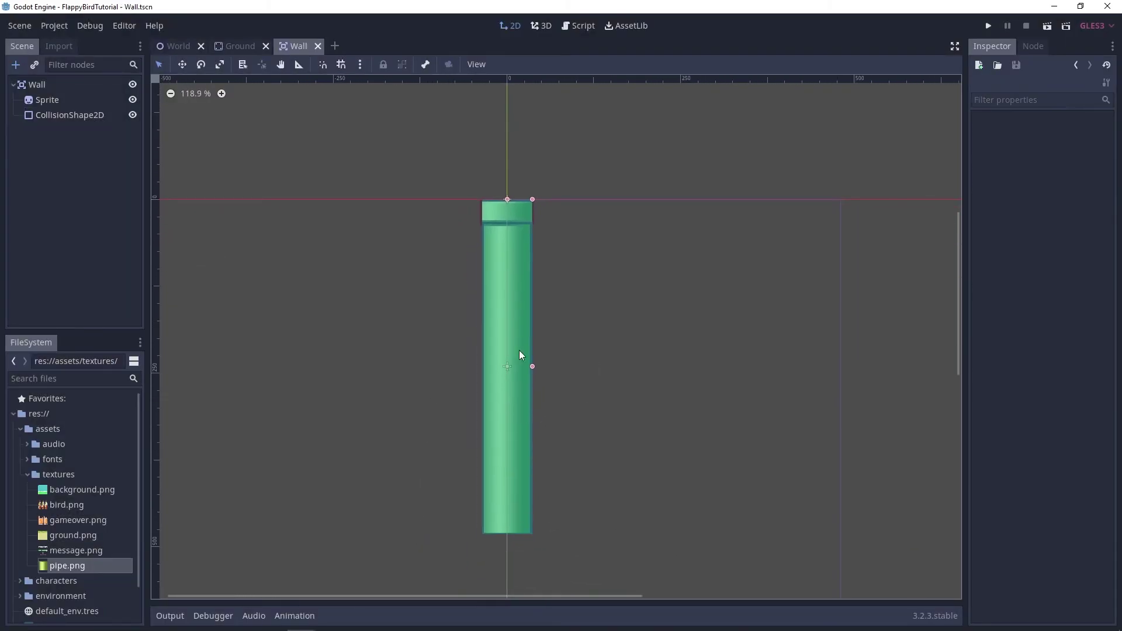
click(45, 101)
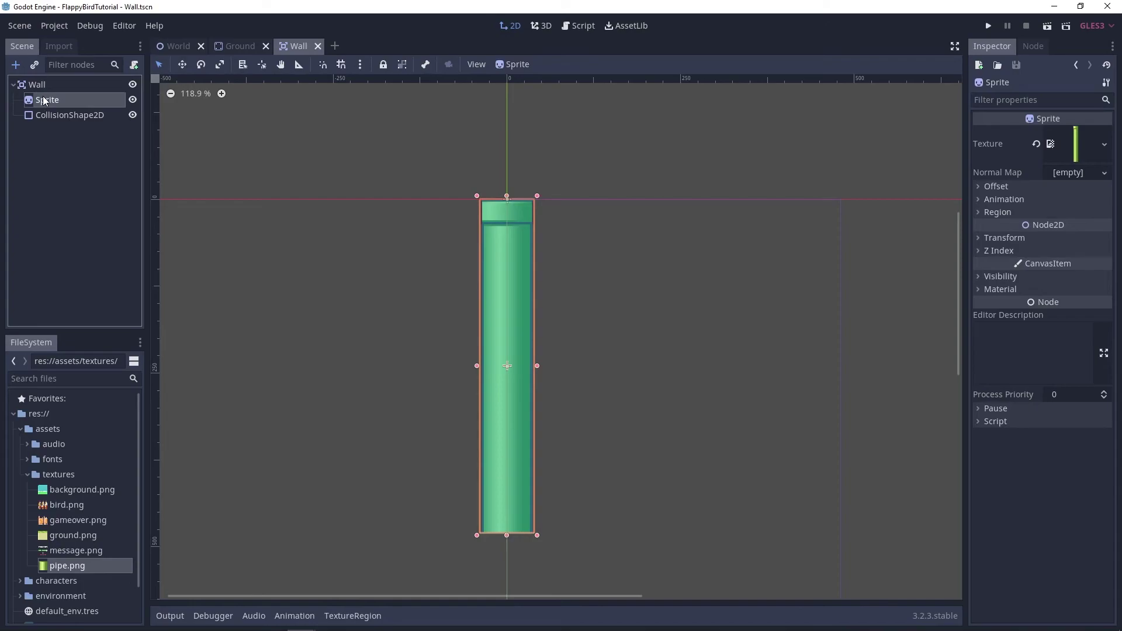
click(984, 187)
click(984, 187)
click(999, 239)
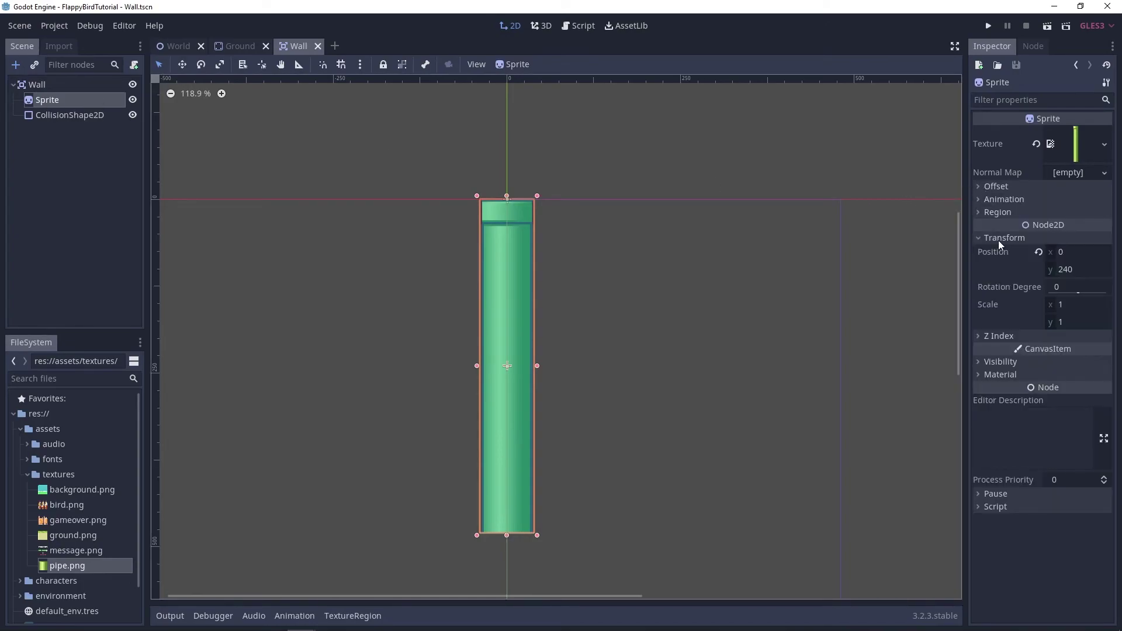
click(32, 85)
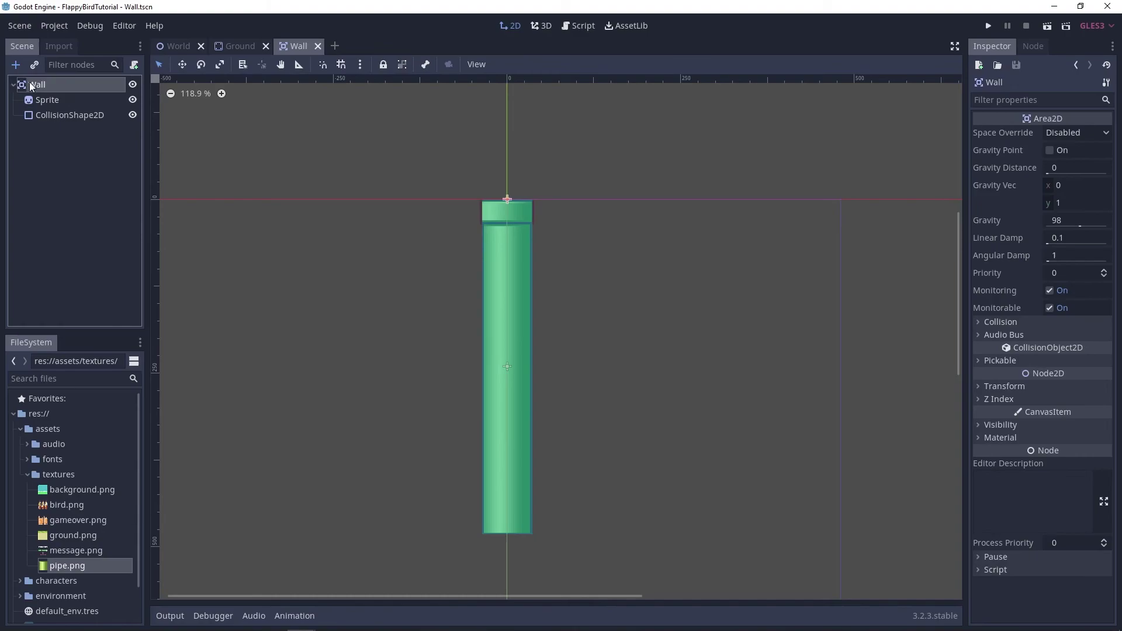
middle_drag(308, 193, 319, 194)
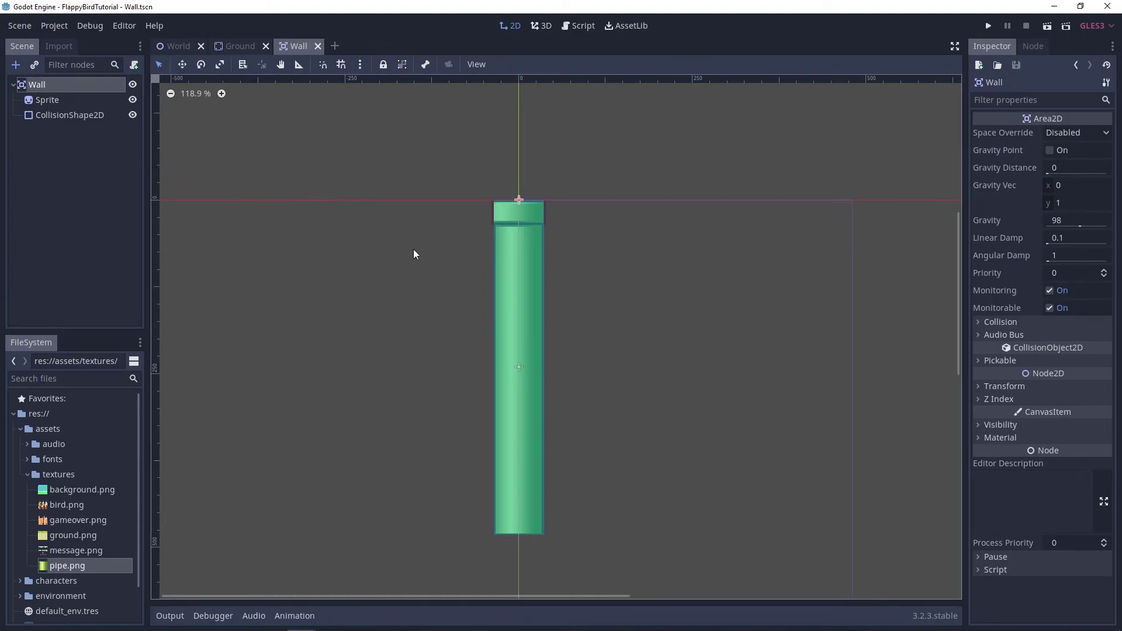